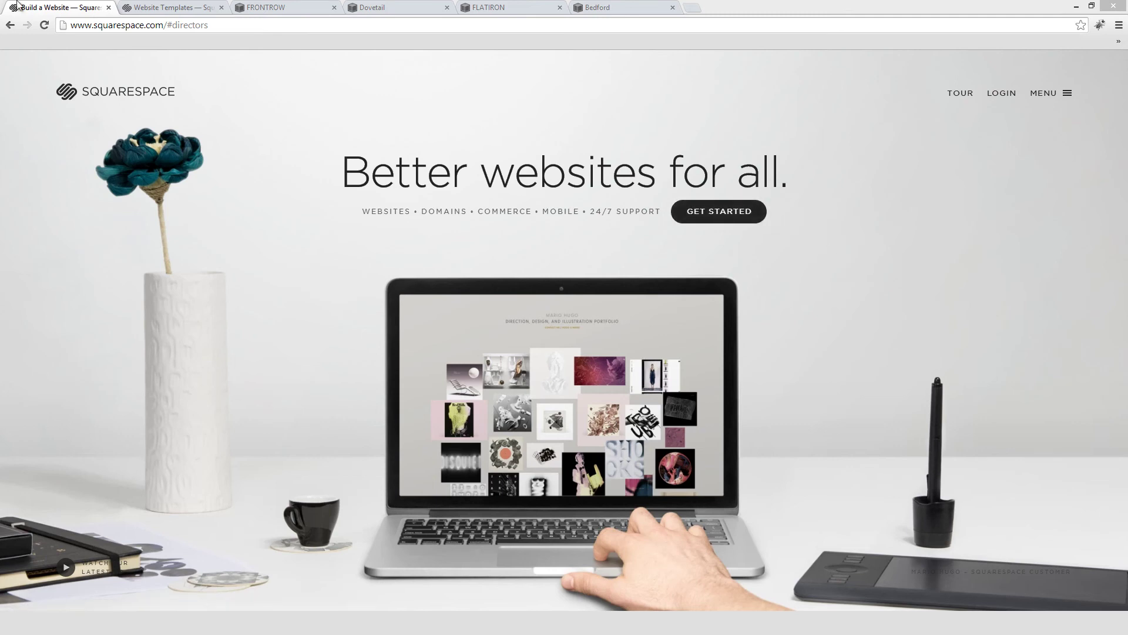
Step: Browse the website template gallery through designs like Aviator, Bedford, Dovetail, Flatiron and Avenue
left_click(176, 9)
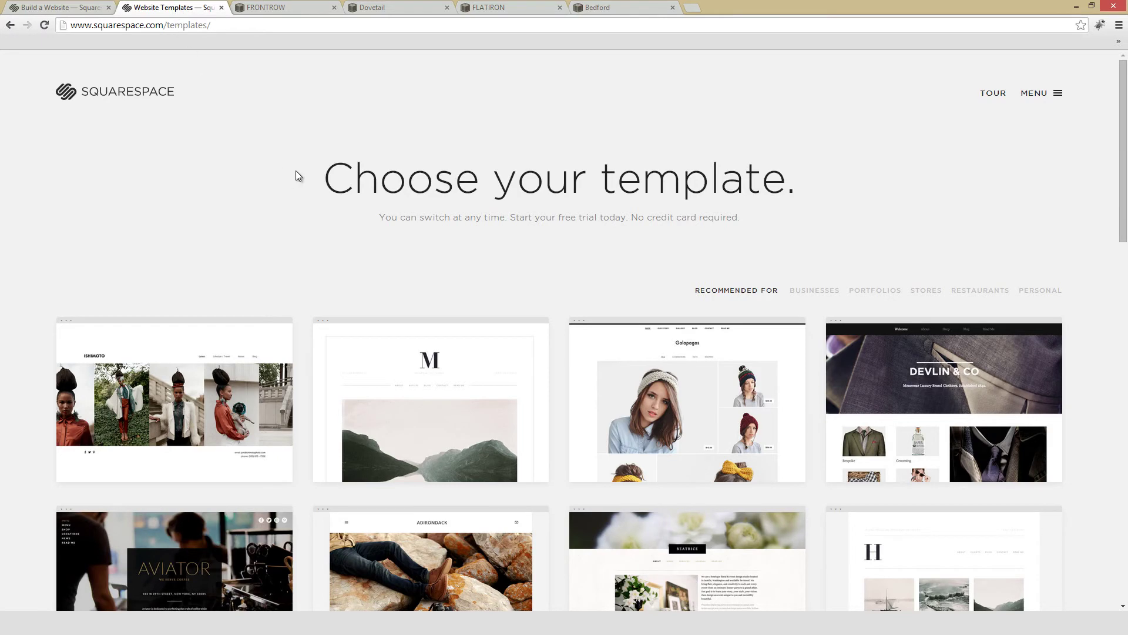
scroll(297, 170, "down", 4)
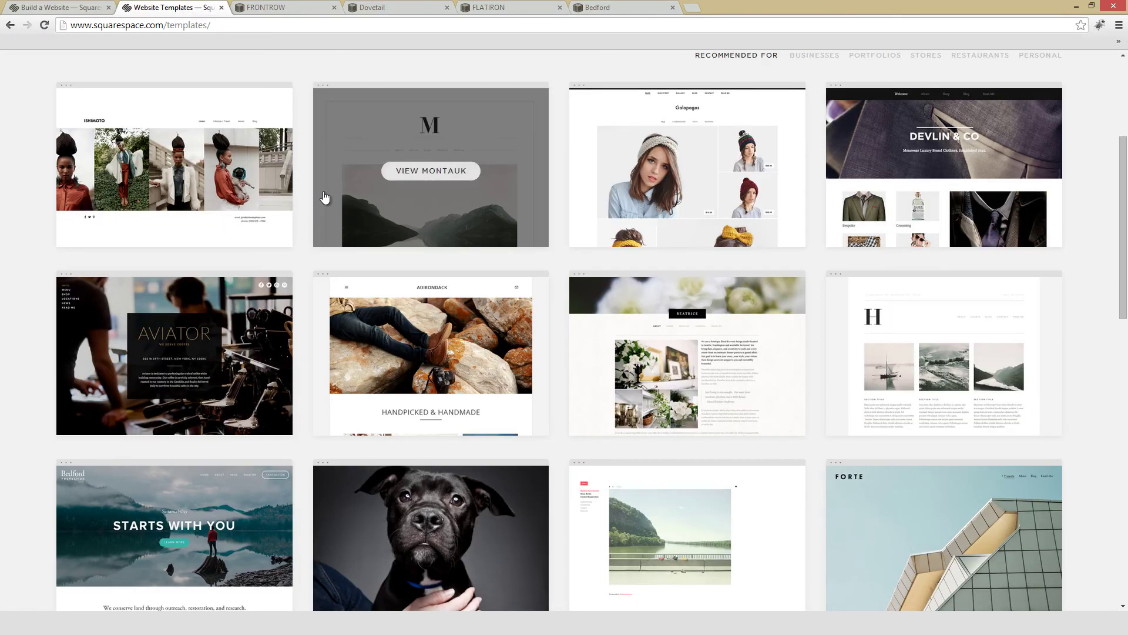
scroll(302, 194, "down", 9)
scroll(557, 301, "down", 5)
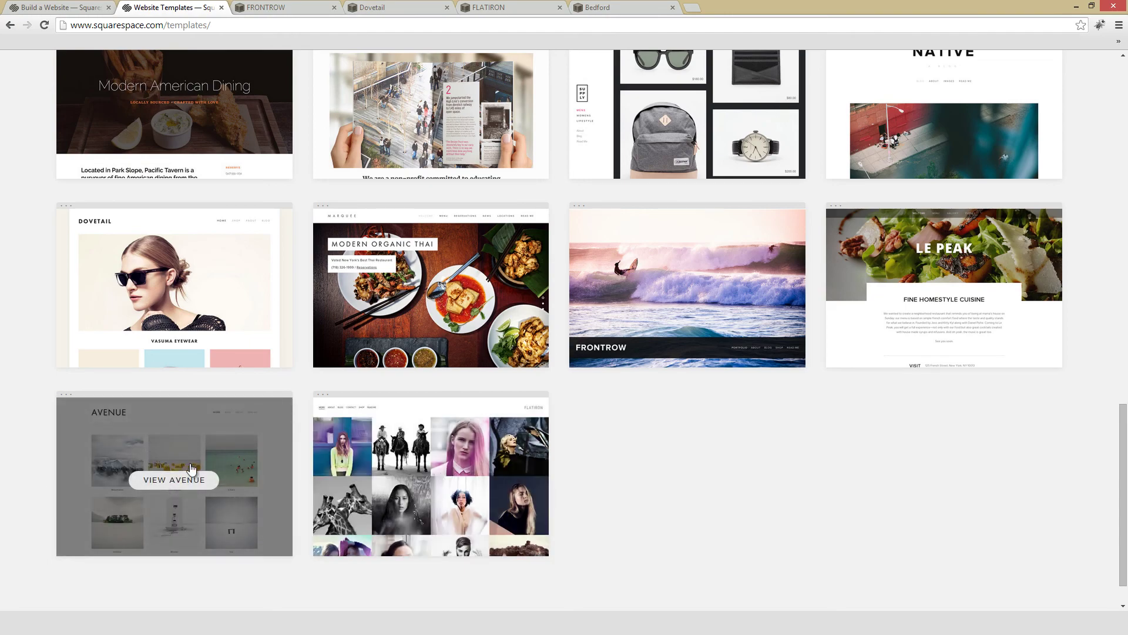
scroll(252, 482, "up", 10)
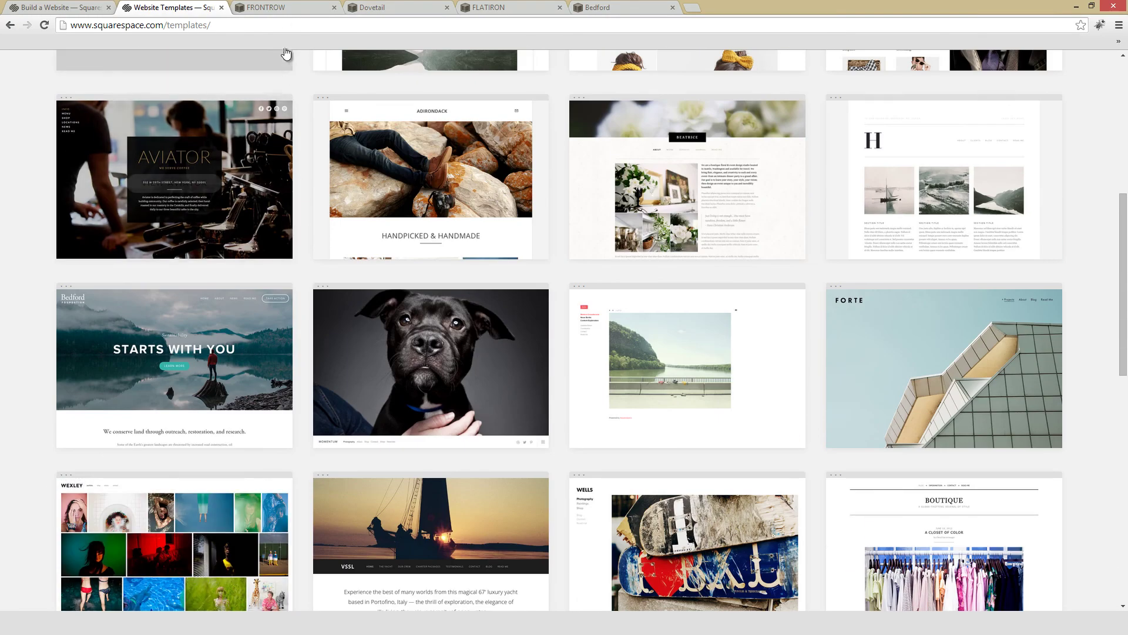
Step: On the FRONTROW demo, view the About page, then the Blog's Wakeboarding post
left_click(281, 8)
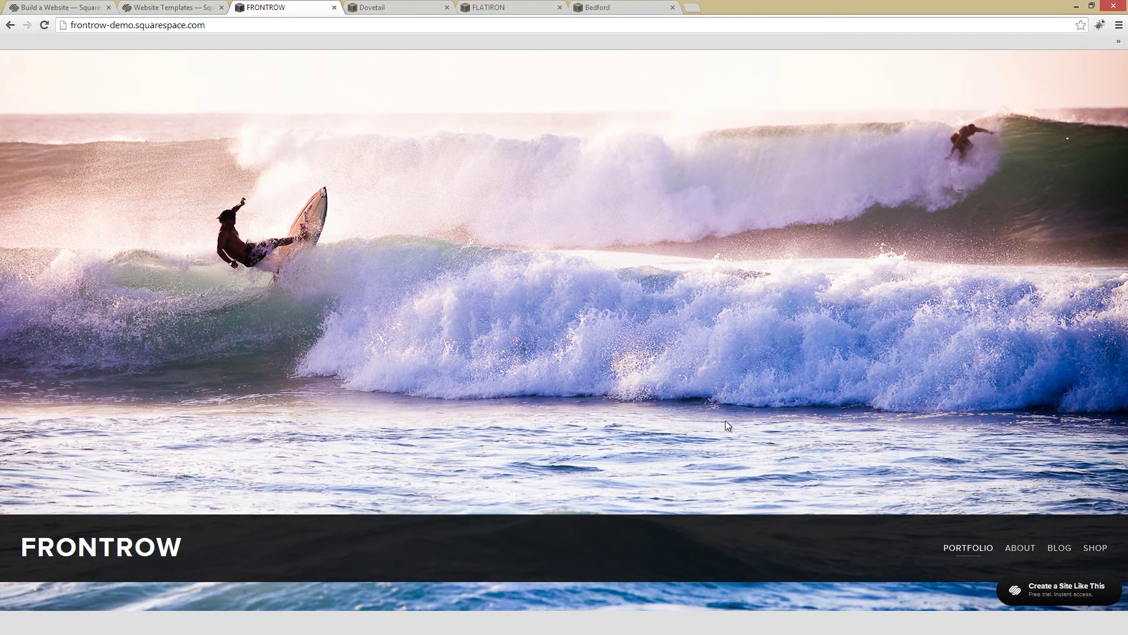
left_click(1019, 548)
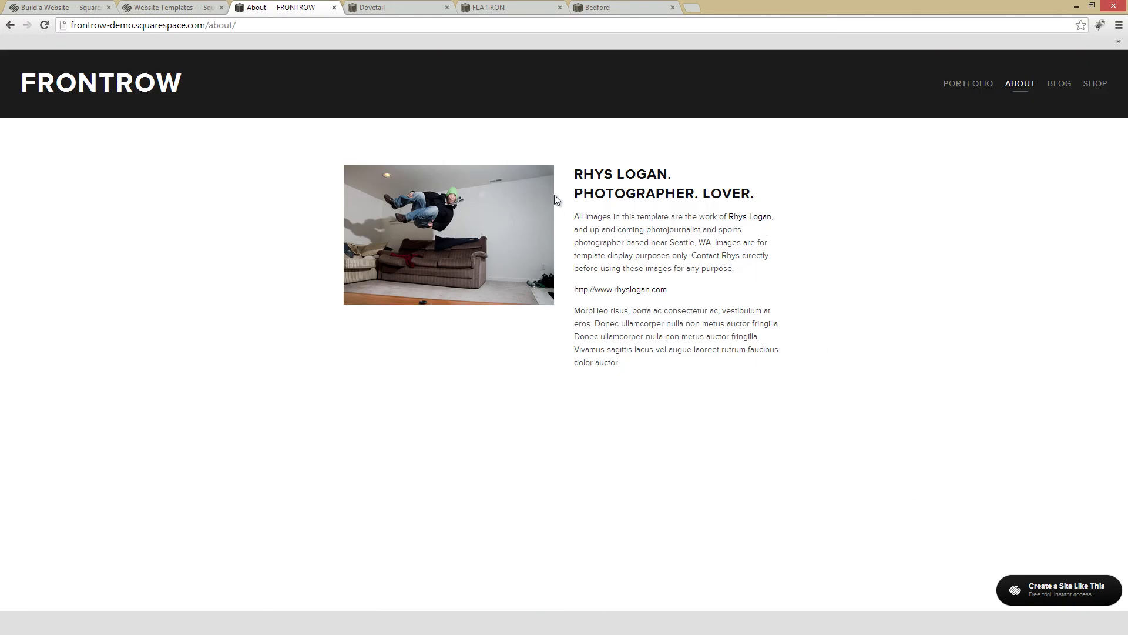
left_click(1059, 83)
scroll(832, 219, "down", 7)
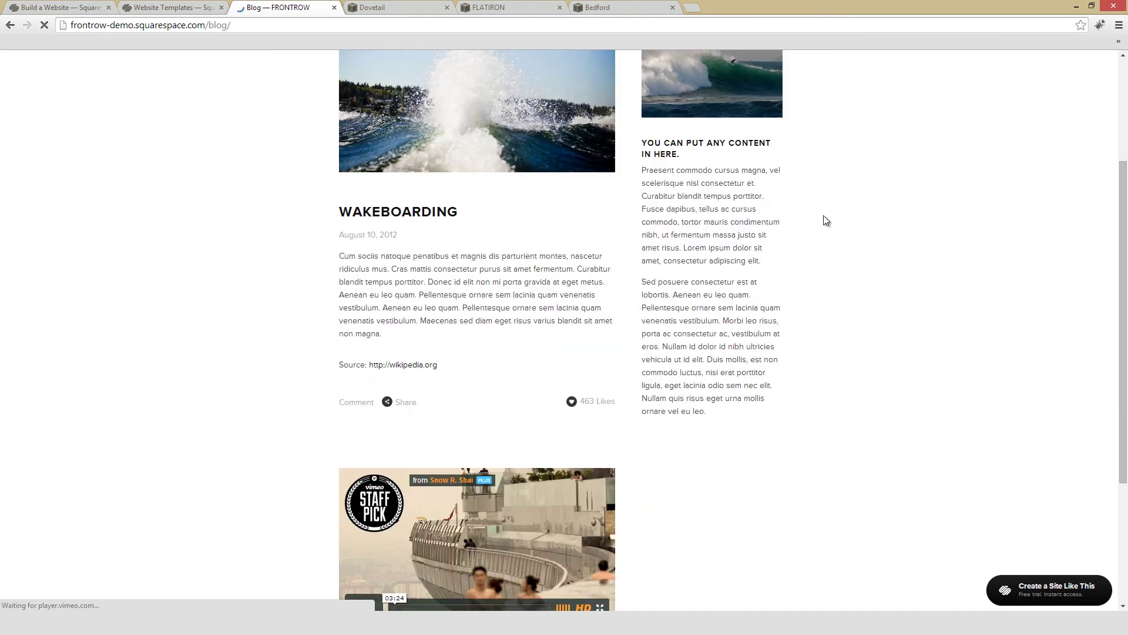
scroll(837, 212, "up", 6)
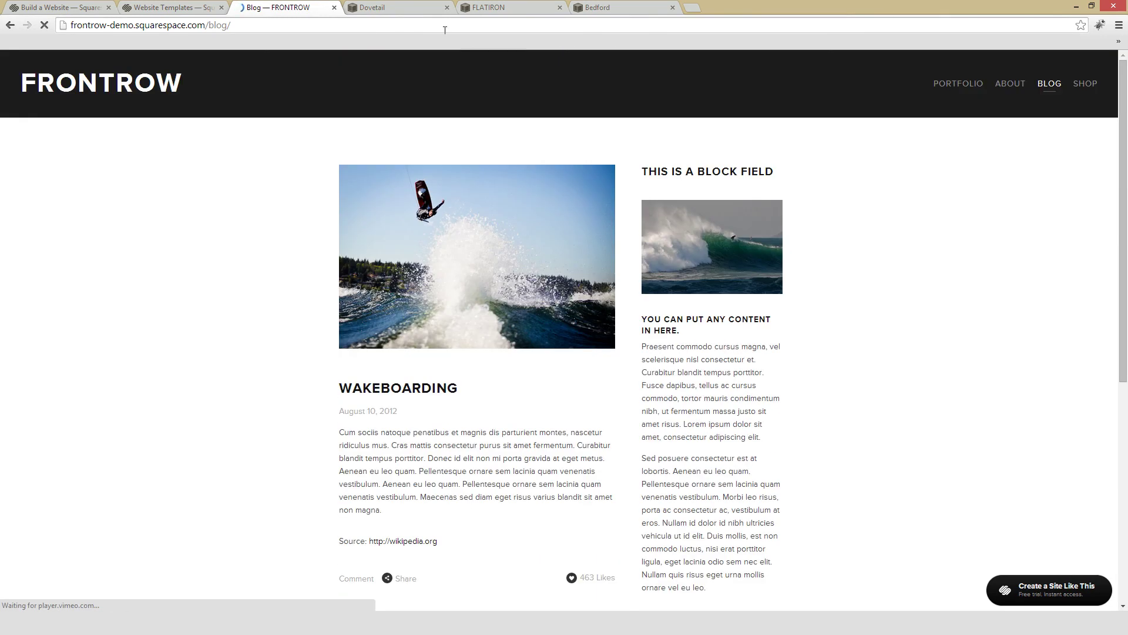
Step: Look over the Dovetail demo's home page and its eyewear Shop page
left_click(415, 9)
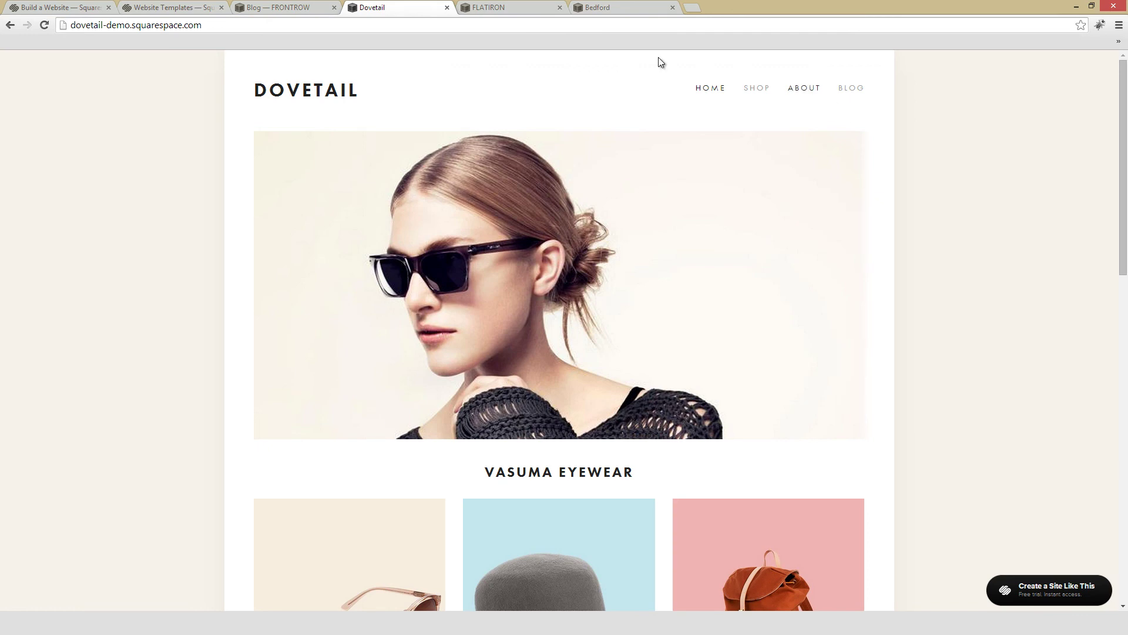
scroll(462, 273, "down", 7)
scroll(631, 236, "down", 7)
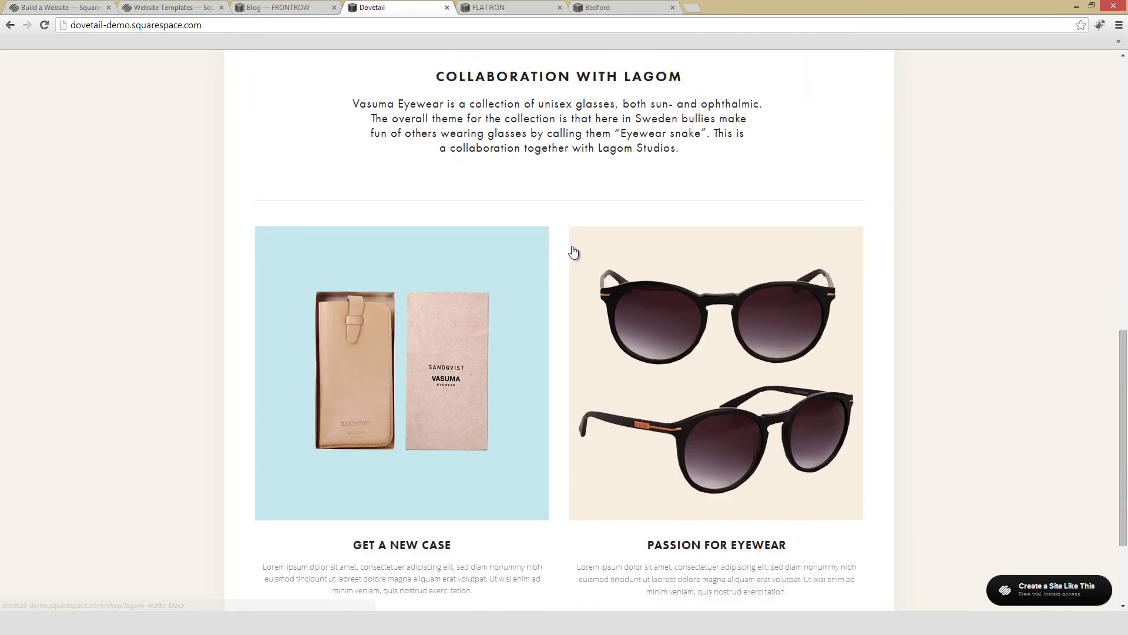
scroll(634, 225, "up", 15)
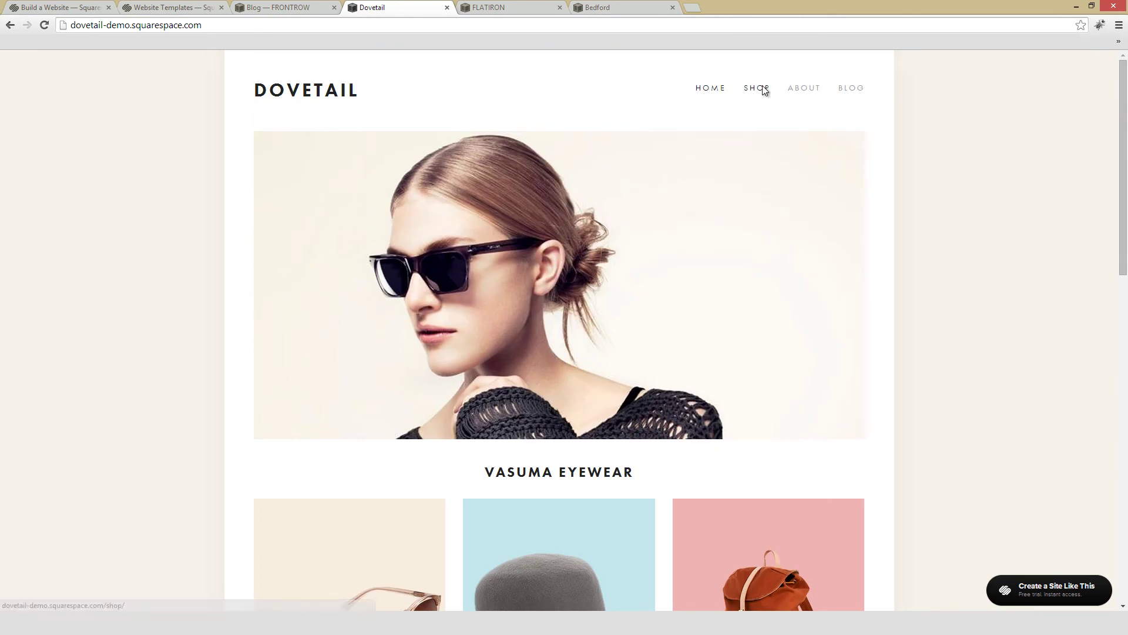
left_click(762, 88)
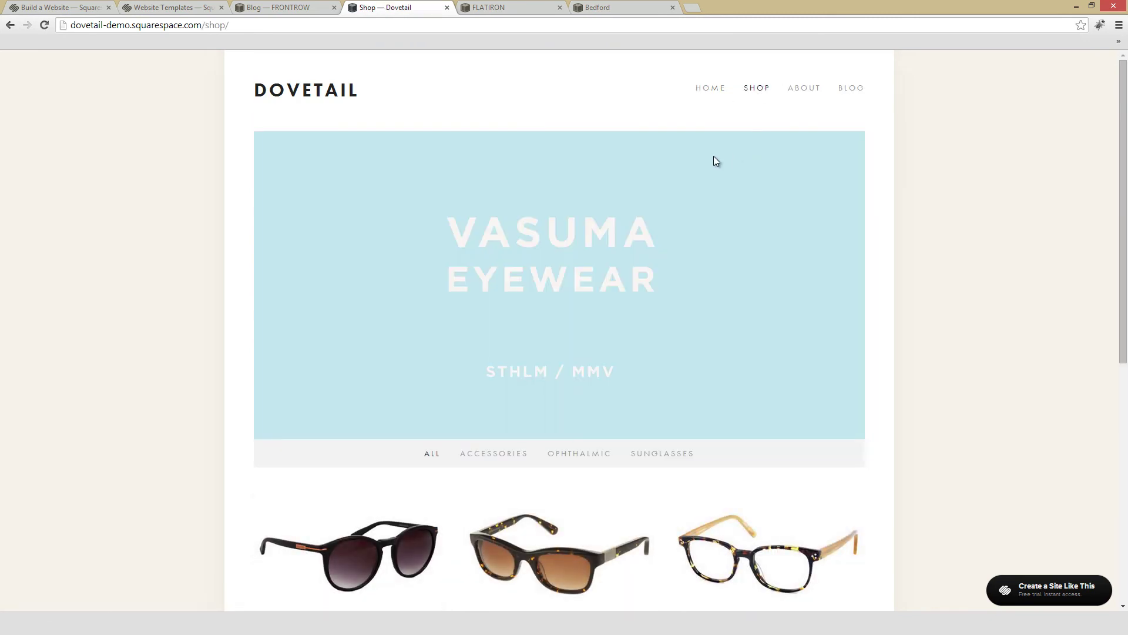
scroll(688, 156, "down", 3)
scroll(687, 156, "down", 3)
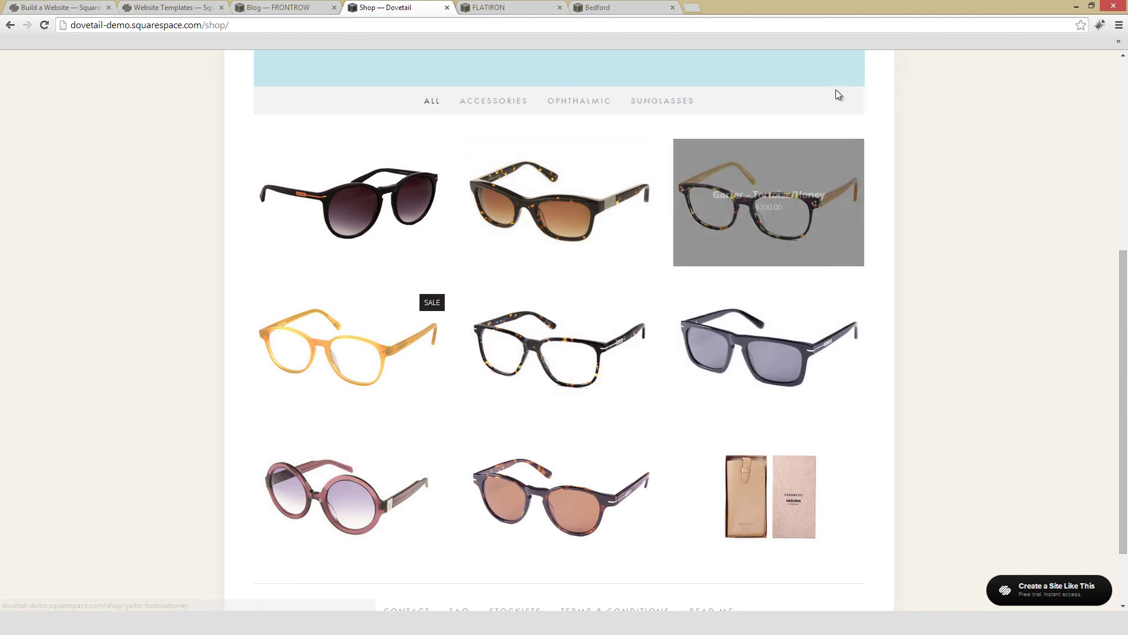
Step: Narrow the browser to check Dovetail's responsive layout, then maximize and open the Flatiron demo
left_click(1091, 6)
left_click_drag(998, 170, 1035, 194)
scroll(435, 186, "up", 5)
left_click(1001, 12)
left_click(506, 7)
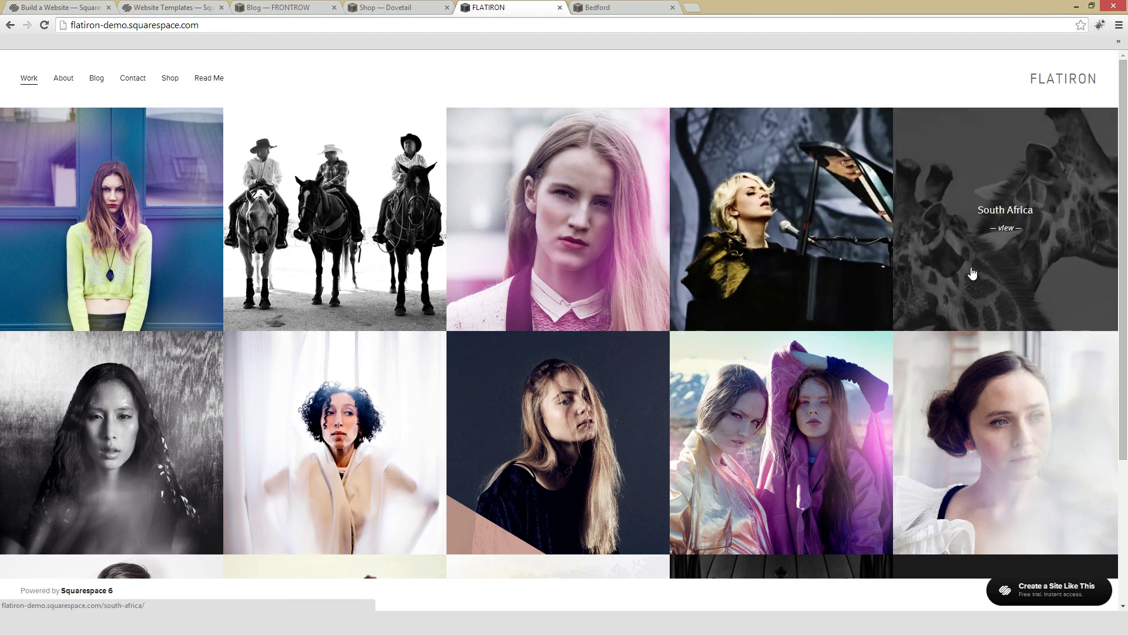
Step: View the Nude Magazine project on the Flatiron Work grid
left_click(547, 233)
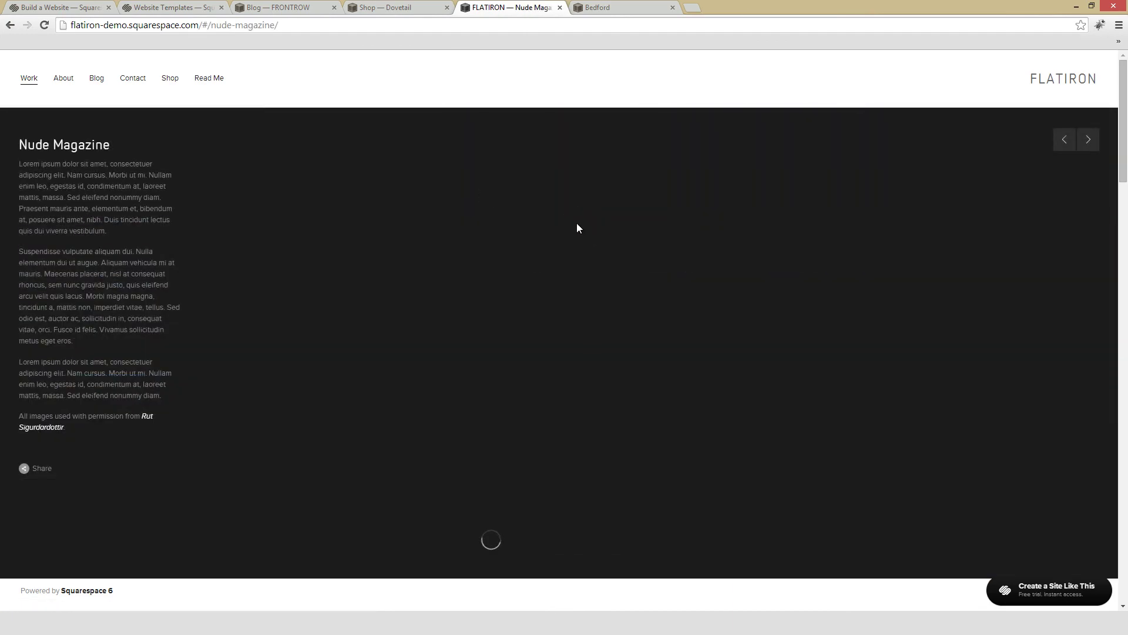
left_click_drag(23, 144, 119, 341)
left_click(118, 333)
scroll(454, 322, "down", 10)
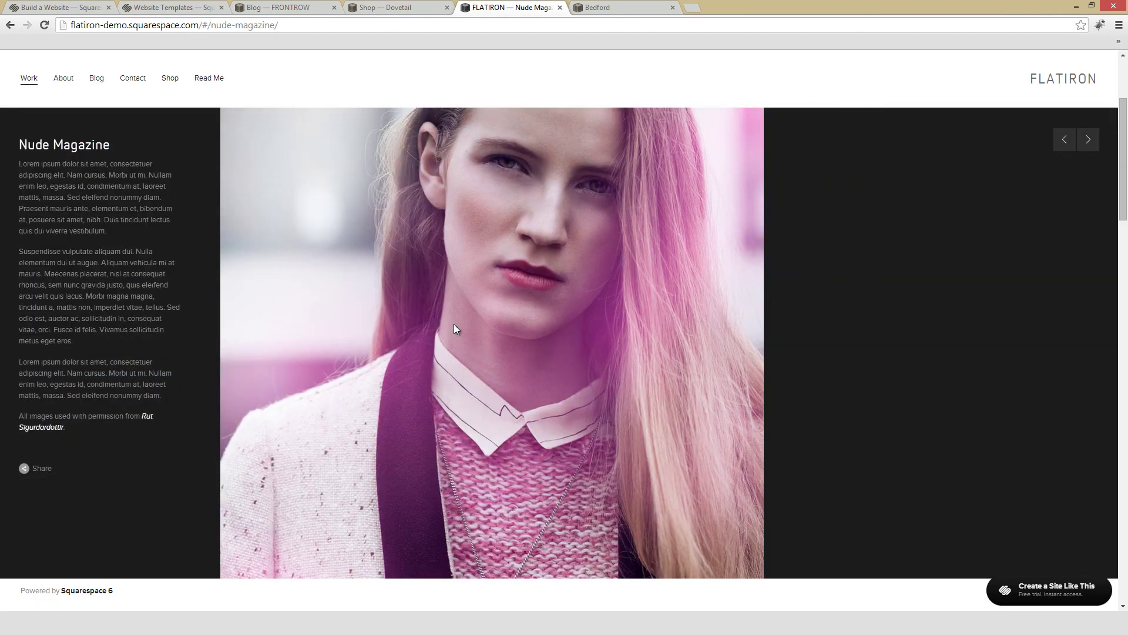
scroll(613, 237, "down", 1)
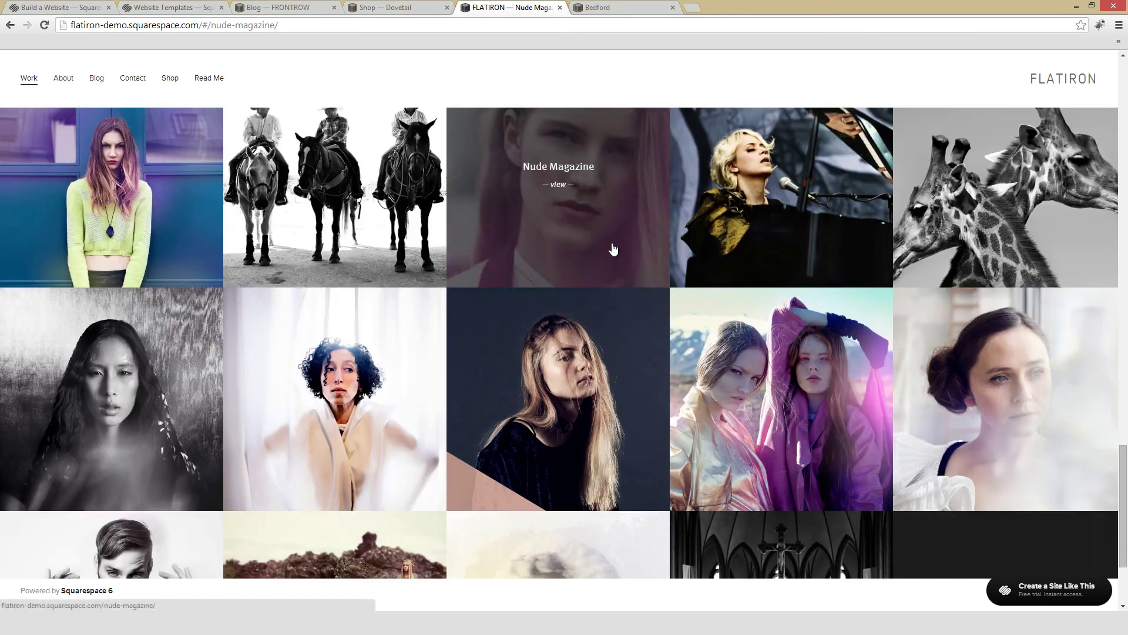
Step: Look over the Bedford demo's home page and its What We Do page
left_click(590, 7)
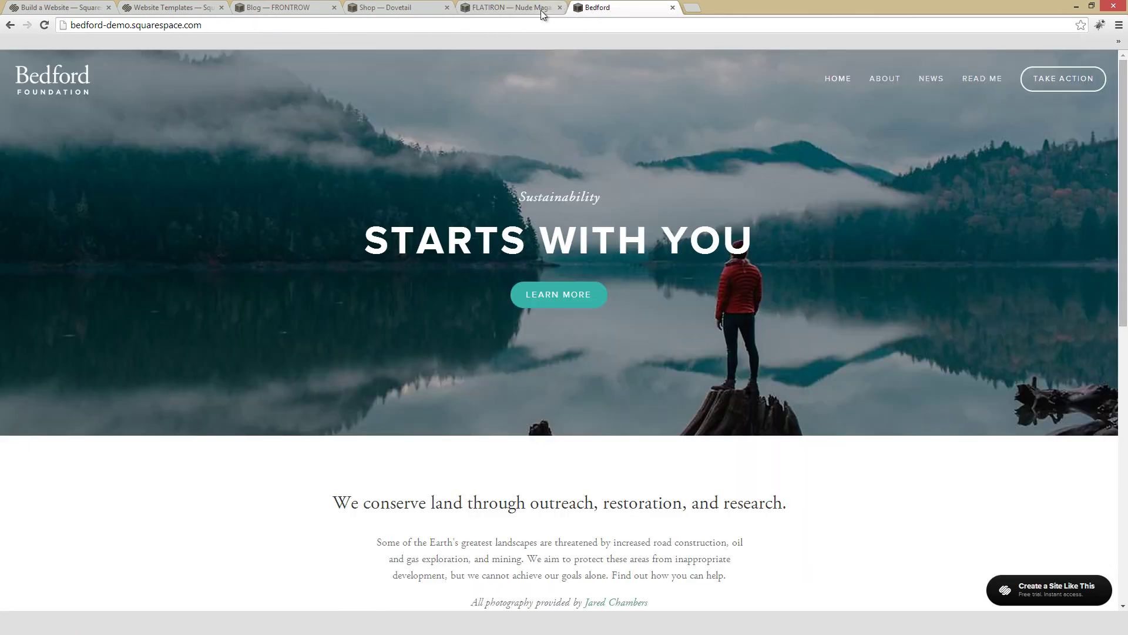
scroll(456, 154, "down", 5)
scroll(460, 153, "up", 4)
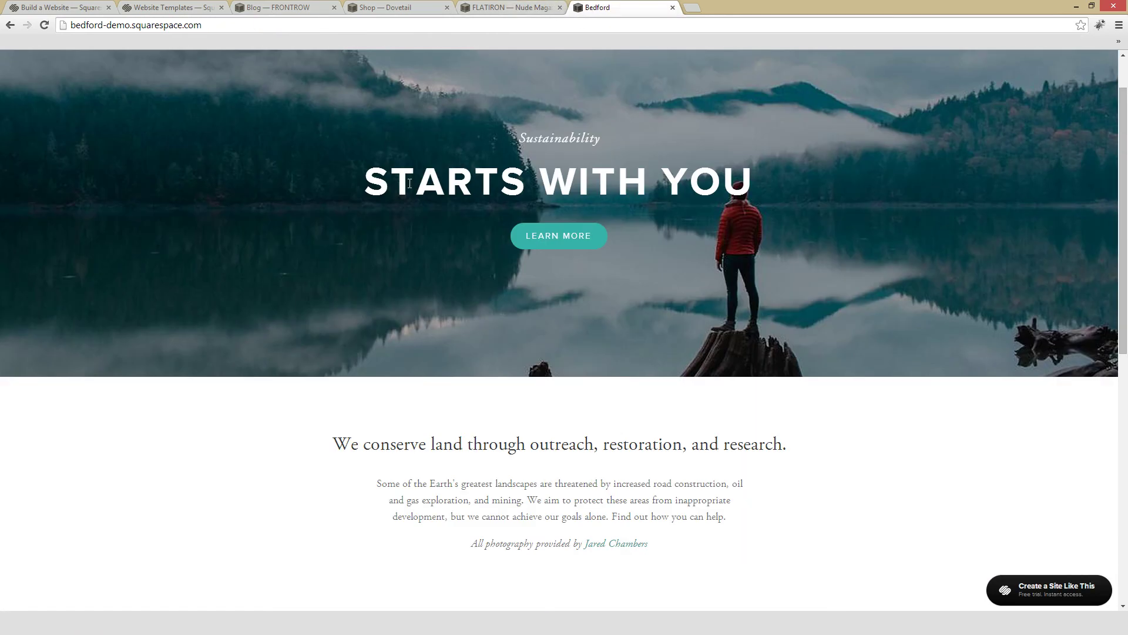
scroll(396, 189, "down", 7)
scroll(573, 185, "up", 4)
scroll(563, 217, "down", 2)
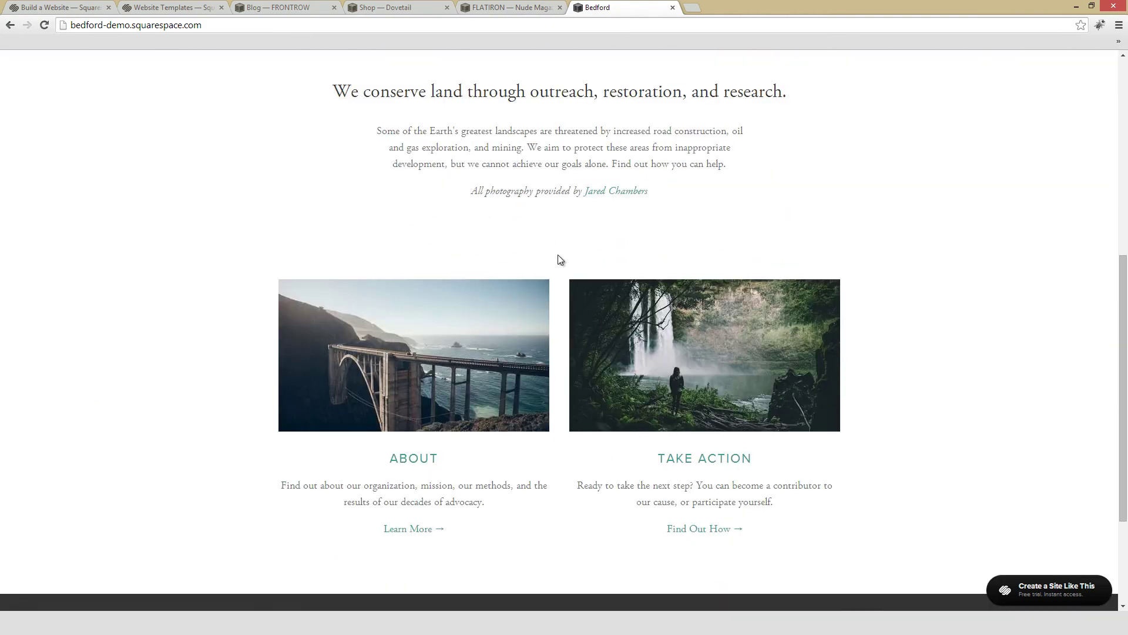
scroll(552, 257, "up", 6)
left_click(872, 76)
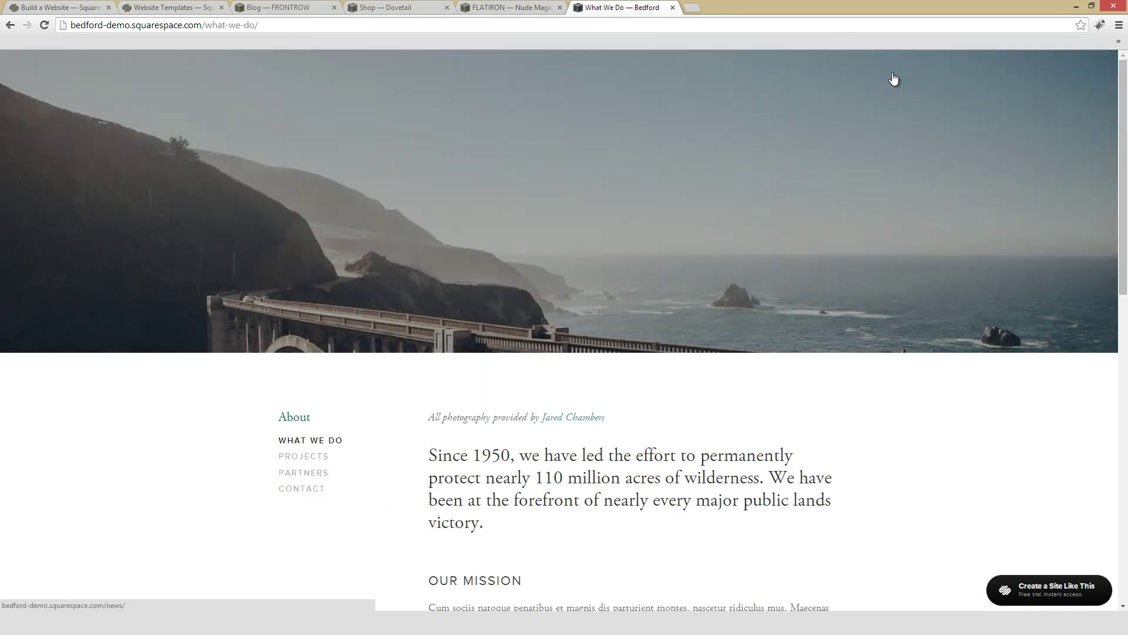
scroll(464, 327, "down", 5)
scroll(472, 323, "down", 6)
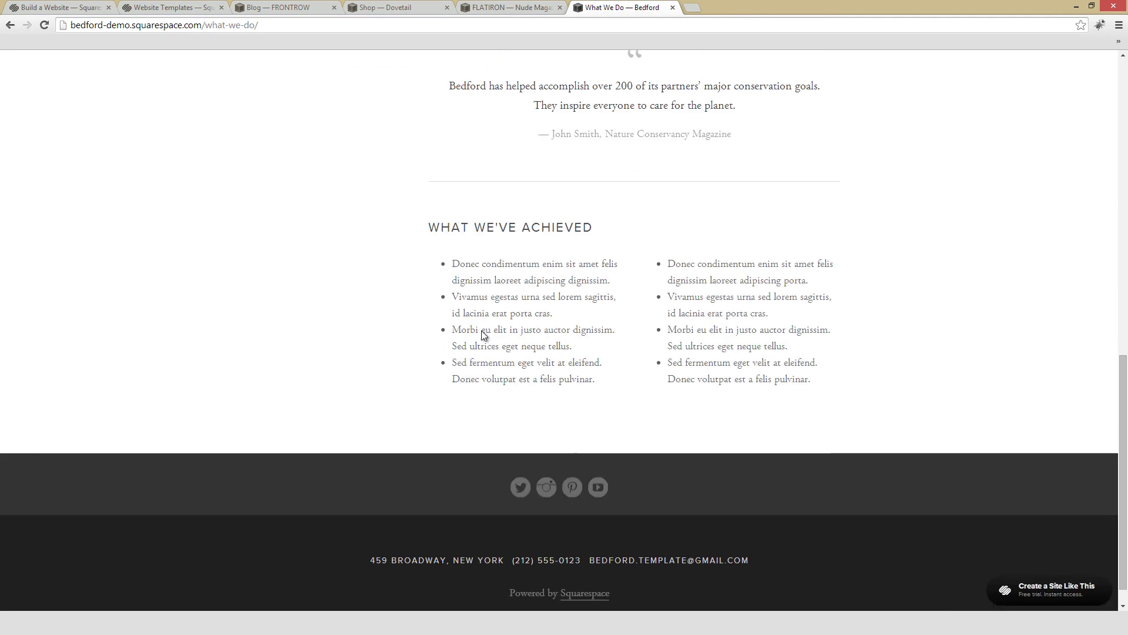
scroll(447, 247, "up", 12)
Step: Revisit the Flatiron, Dovetail and FRONTROW demo tabs
left_click(494, 10)
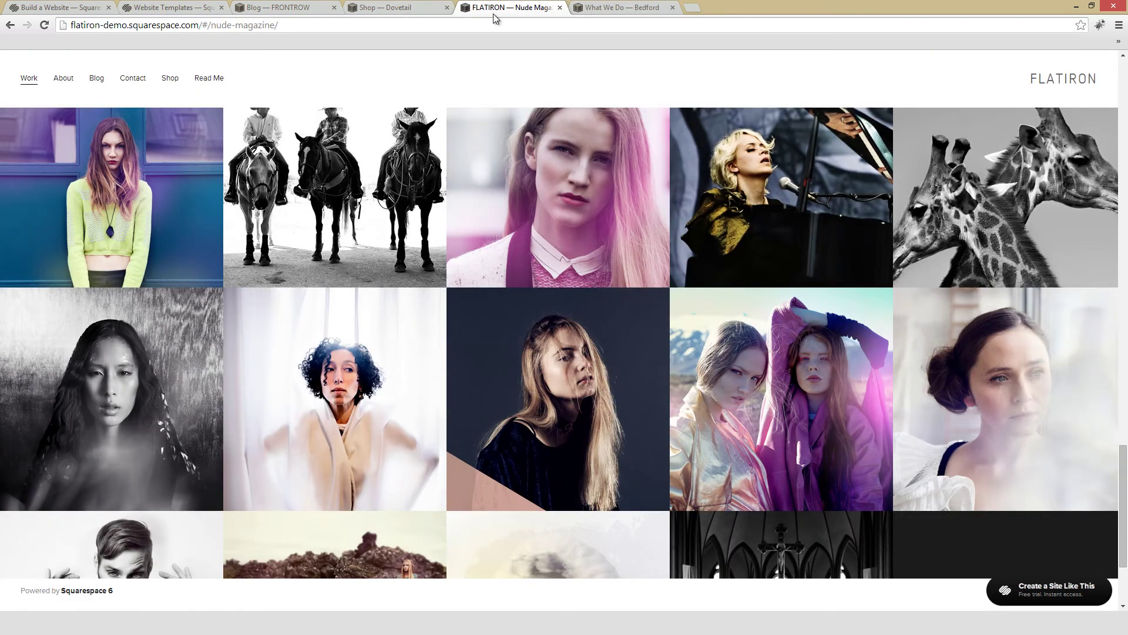
left_click(415, 10)
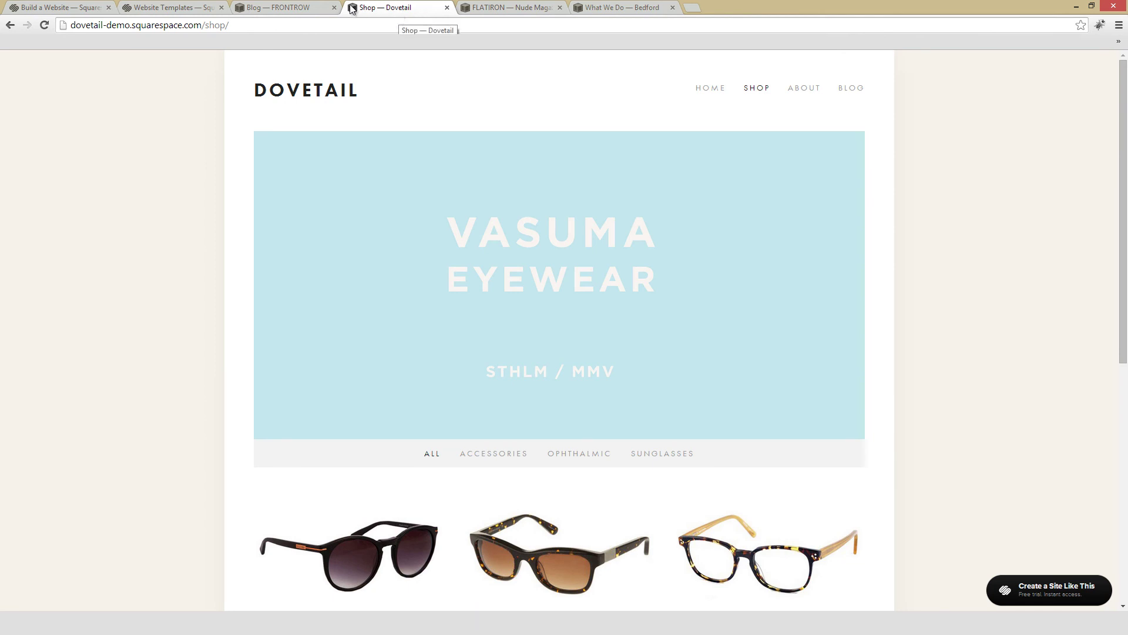
left_click(288, 7)
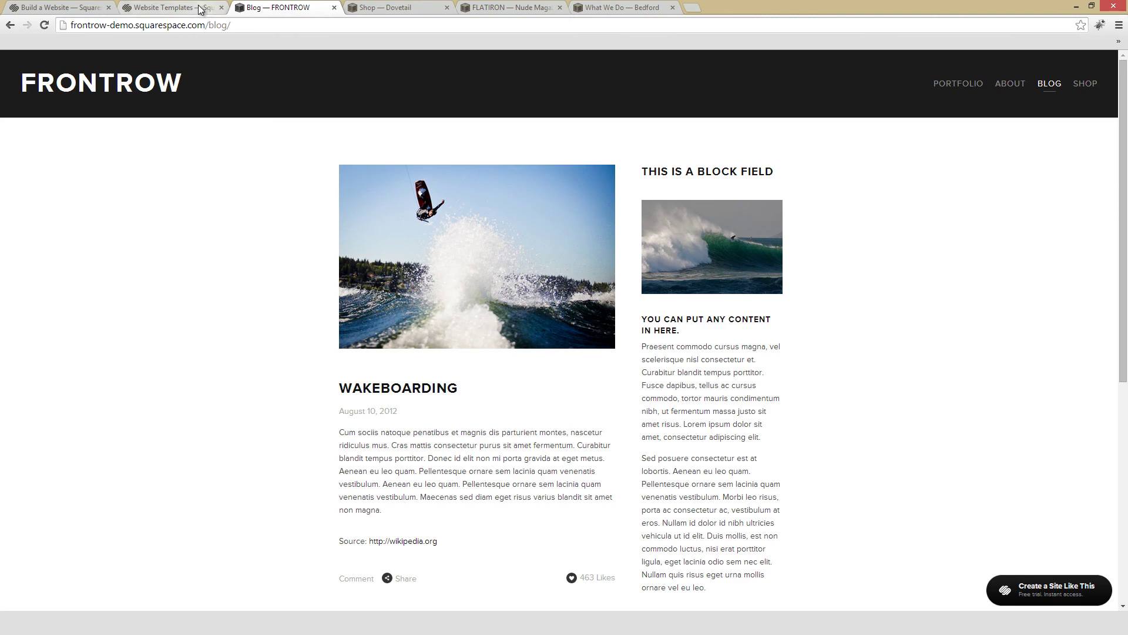
Step: Return to the website templates gallery and scroll through the designs
left_click(161, 10)
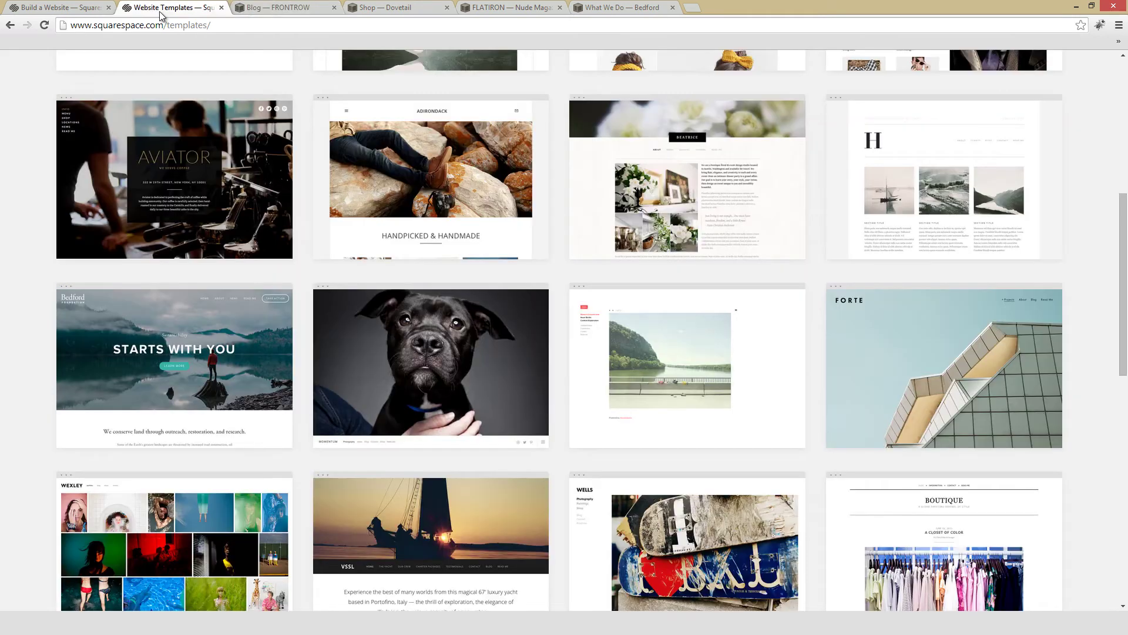
scroll(192, 84, "down", 1)
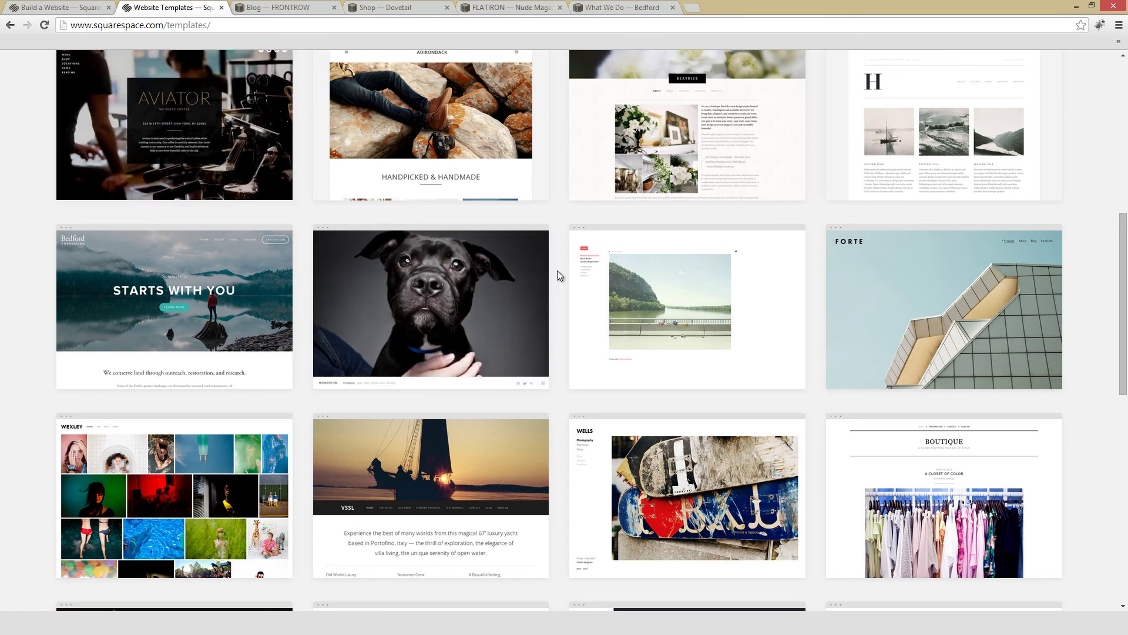
scroll(557, 275, "down", 2)
scroll(557, 272, "down", 3)
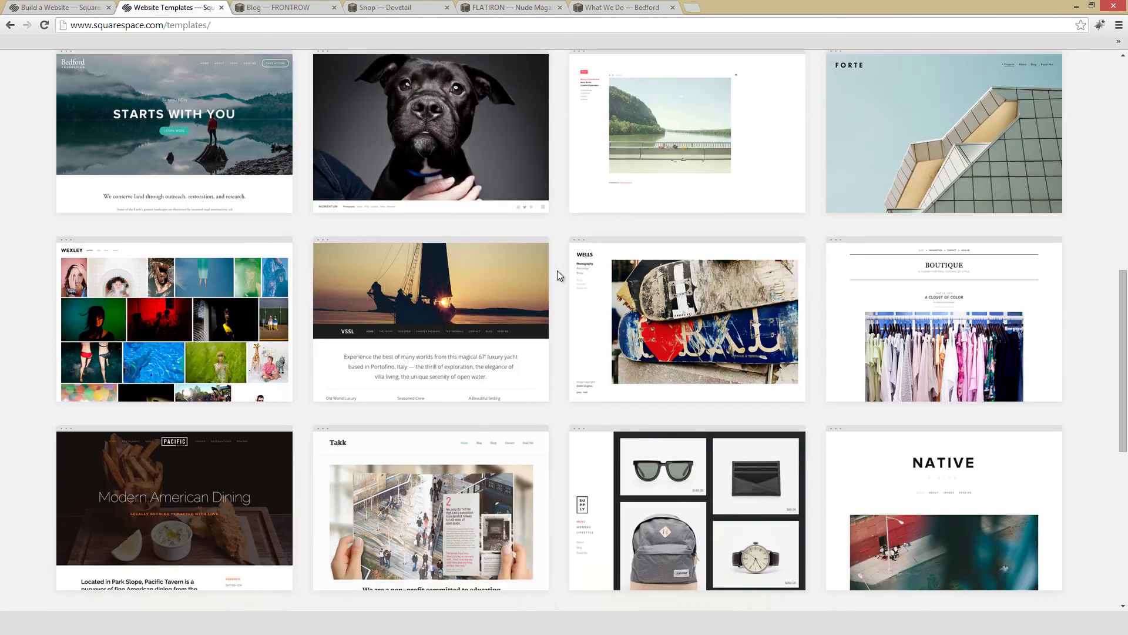
scroll(557, 270, "down", 3)
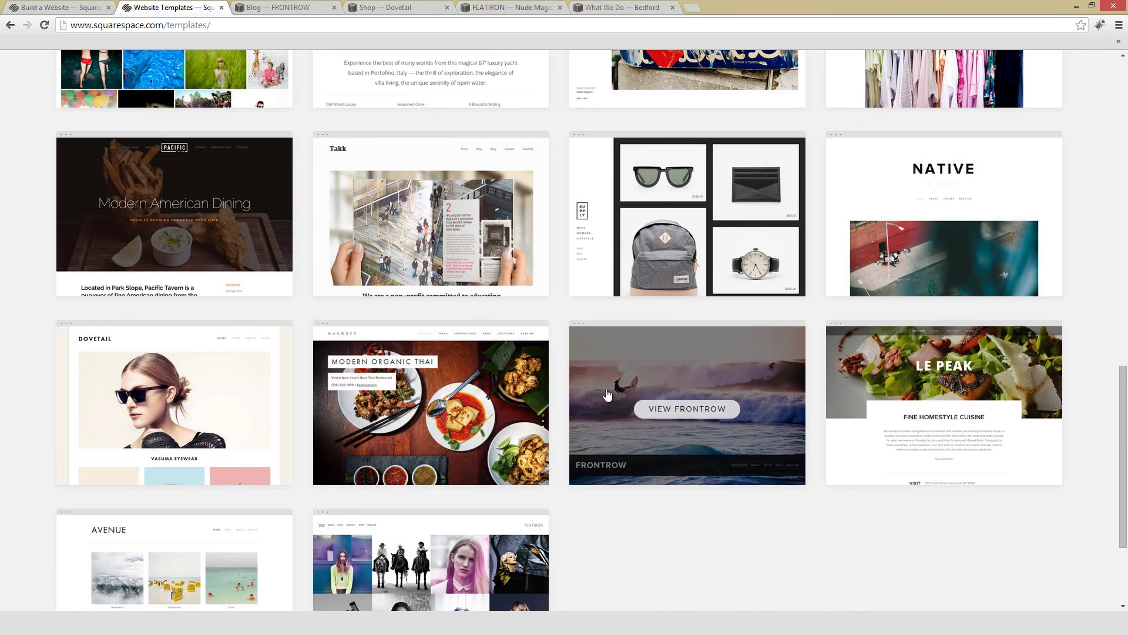
scroll(559, 345, "up", 14)
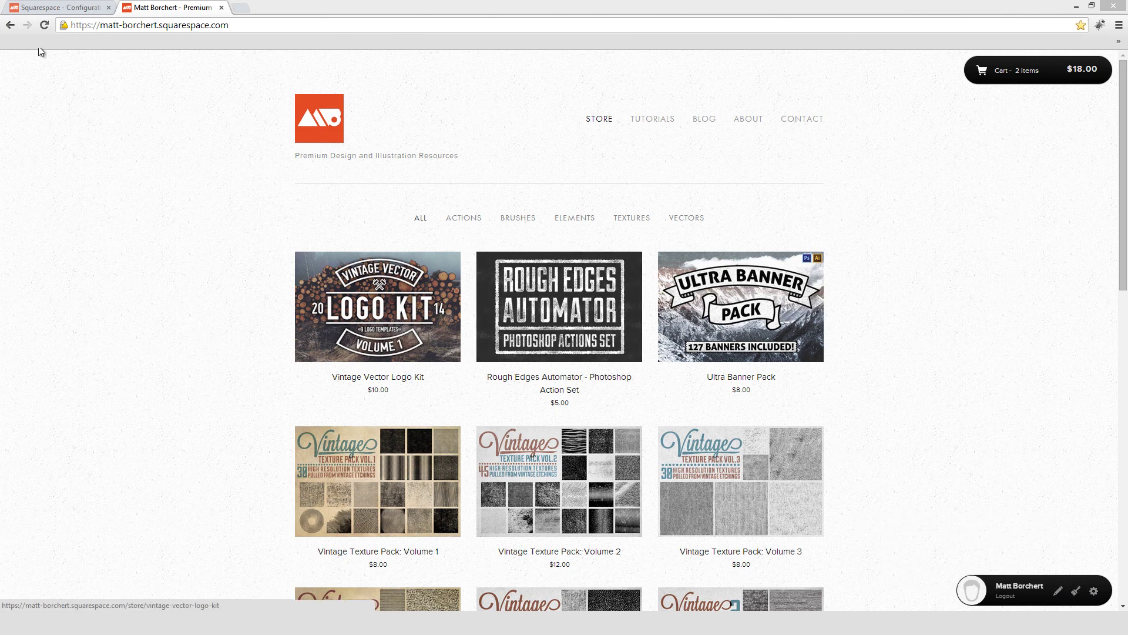
left_click(53, 9)
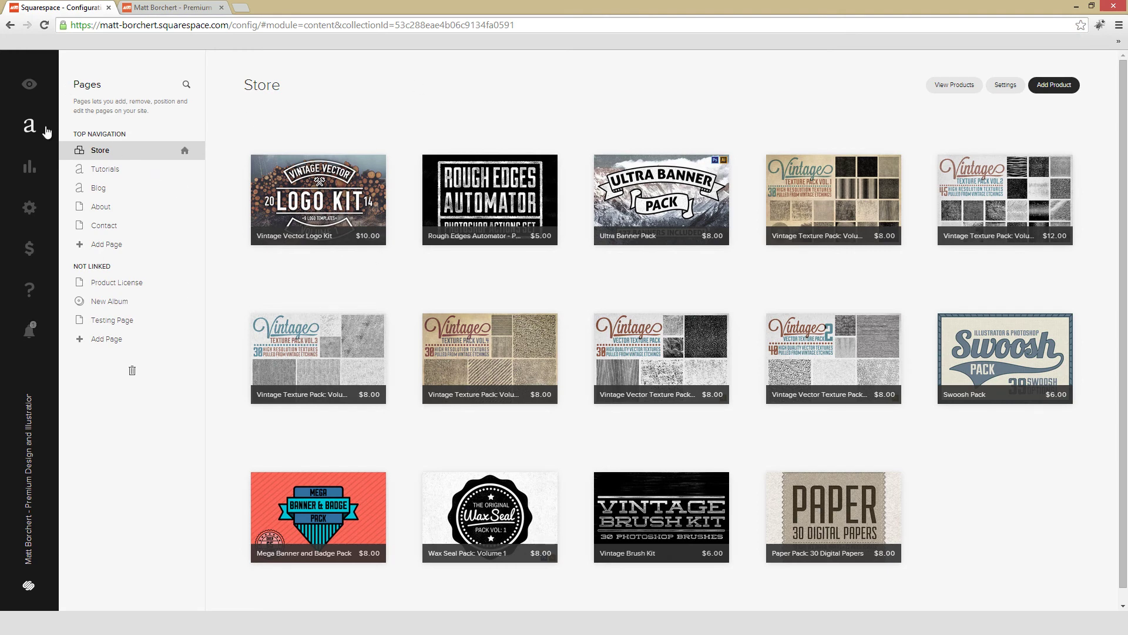
left_click(182, 8)
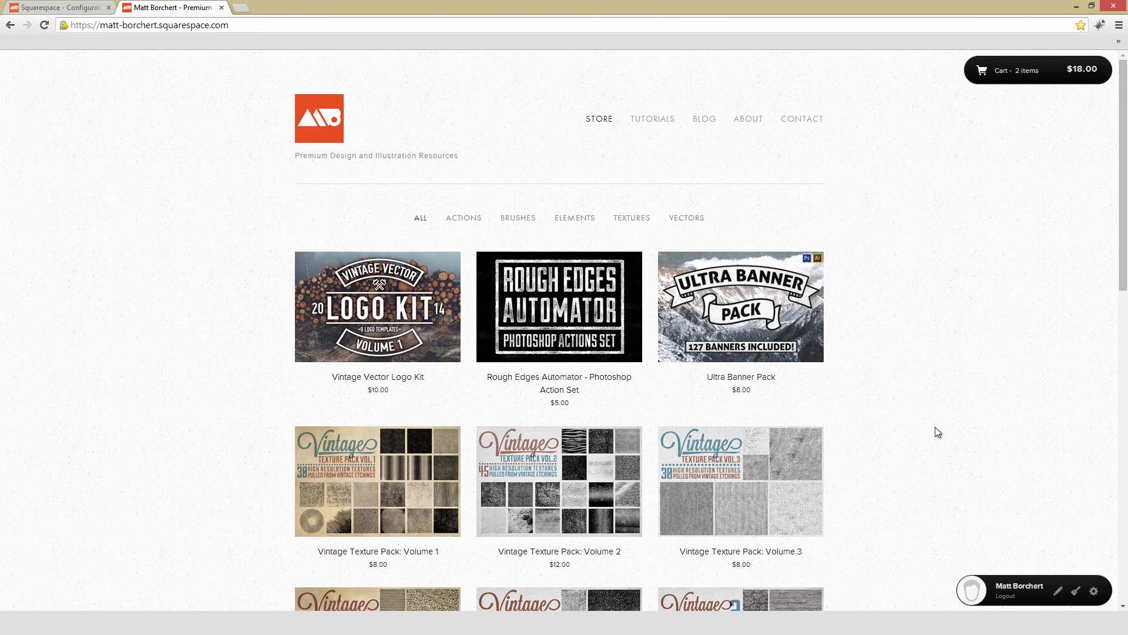
Step: Enter Edit Mode on the store page and open the block picker at the insert point
left_click(1059, 594)
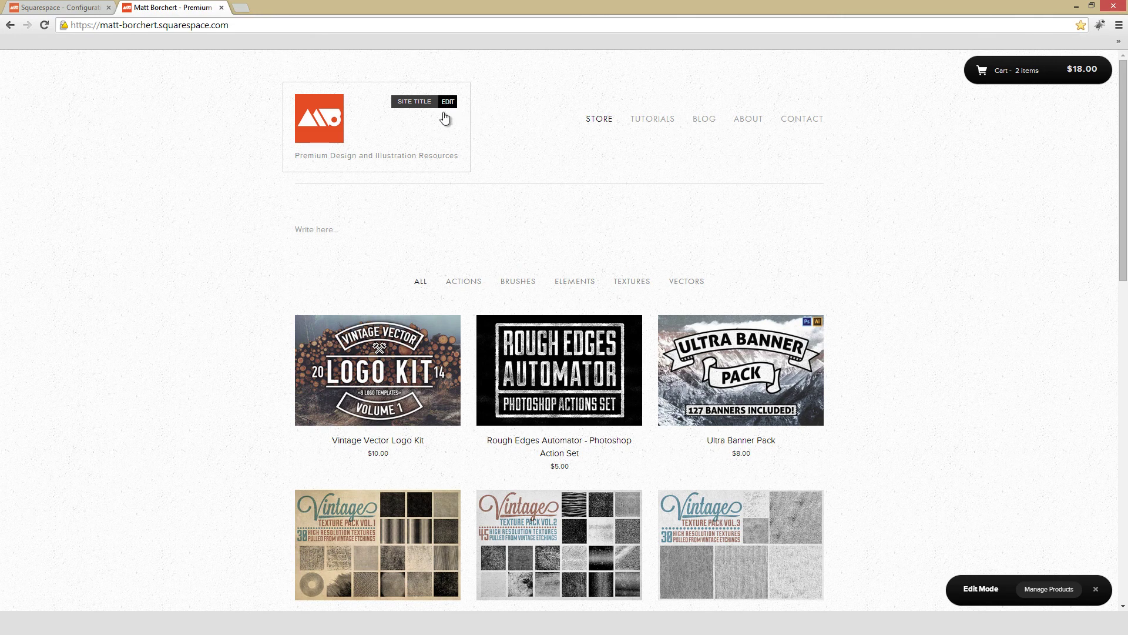
left_click(316, 229)
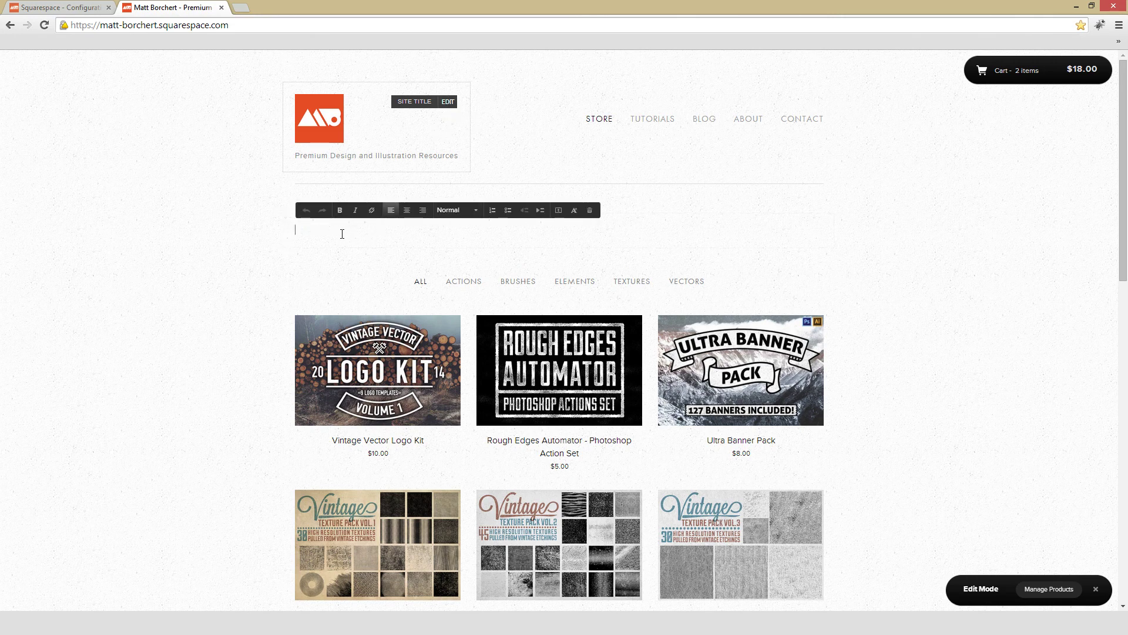
left_click(241, 227)
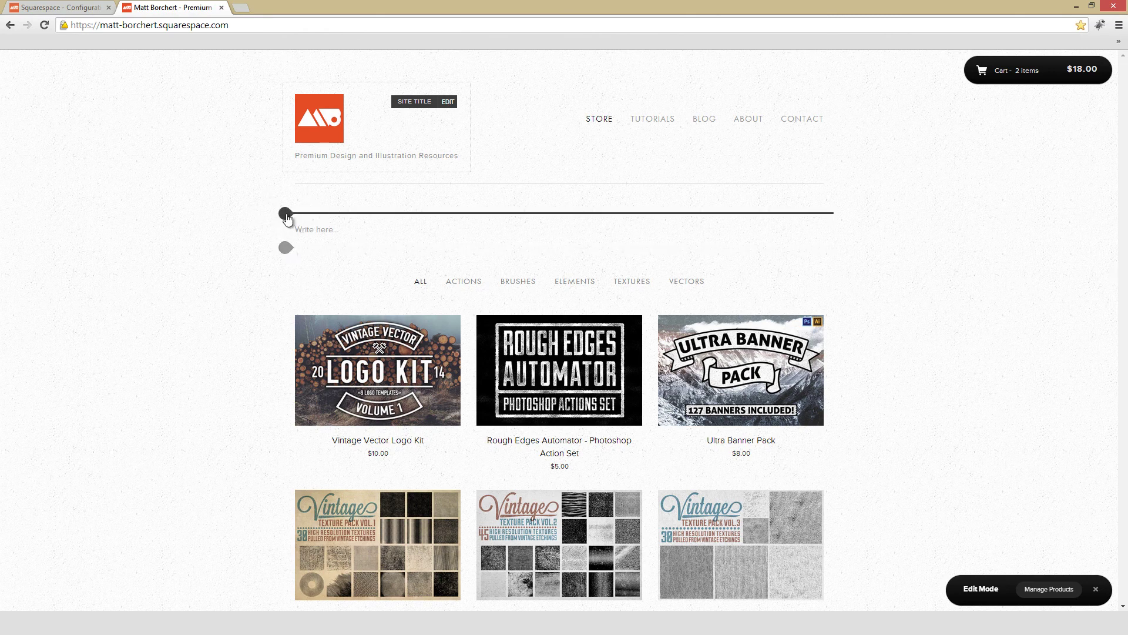
left_click(285, 213)
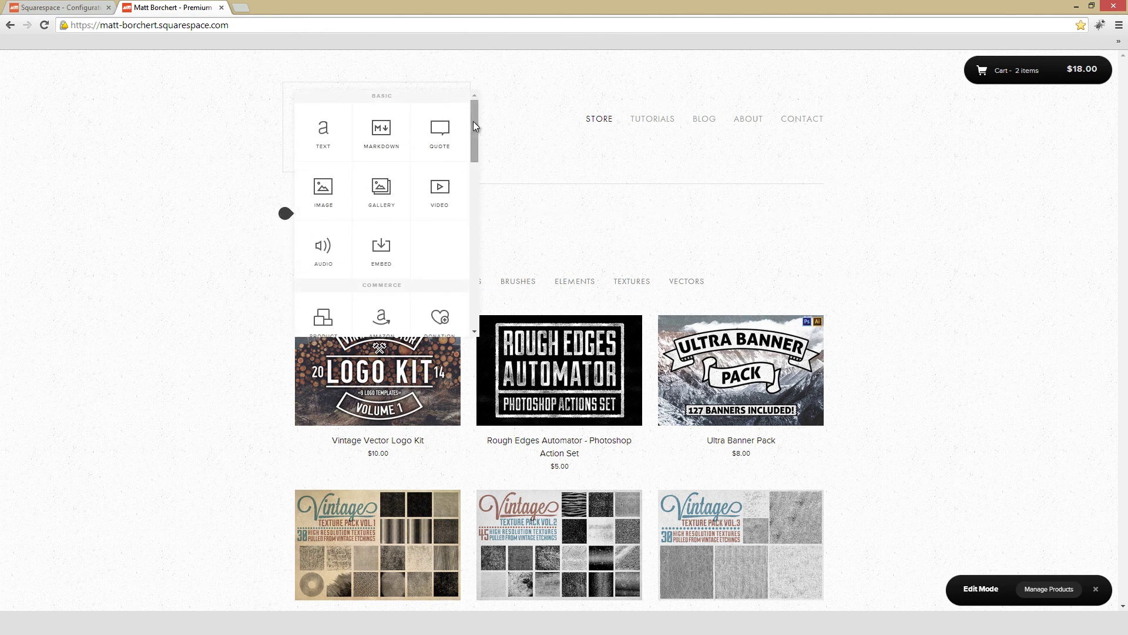
scroll(474, 127, "down", 1)
scroll(472, 130, "up", 1)
Step: Insert a Map block showing Minneapolis, MN, closing its settings without changes
left_click_drag(471, 134, 470, 202)
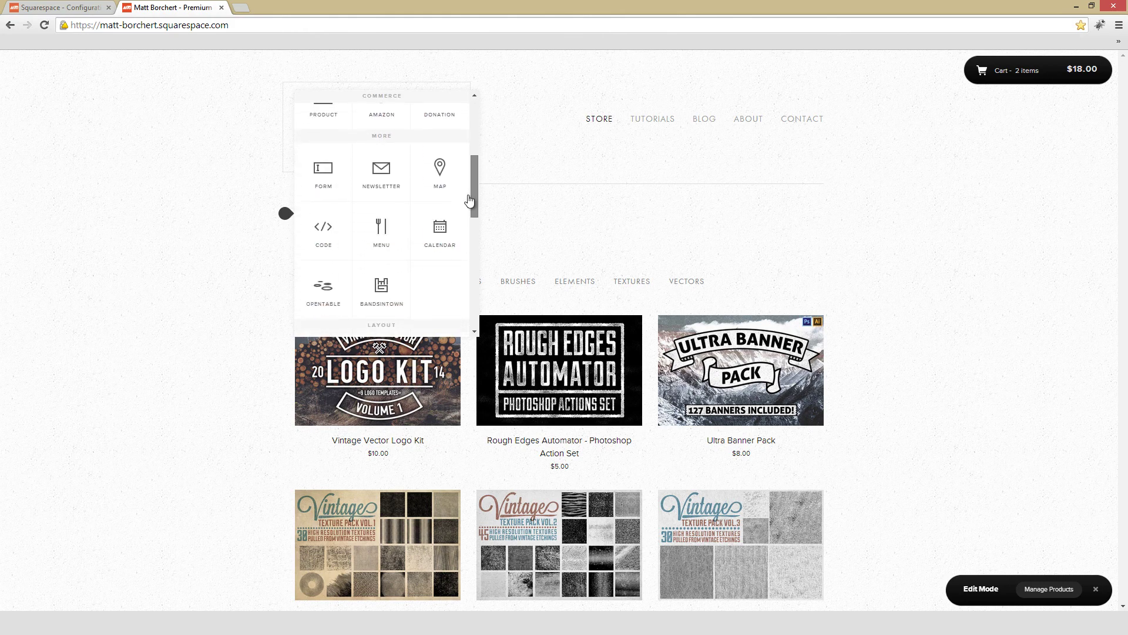
left_click(438, 176)
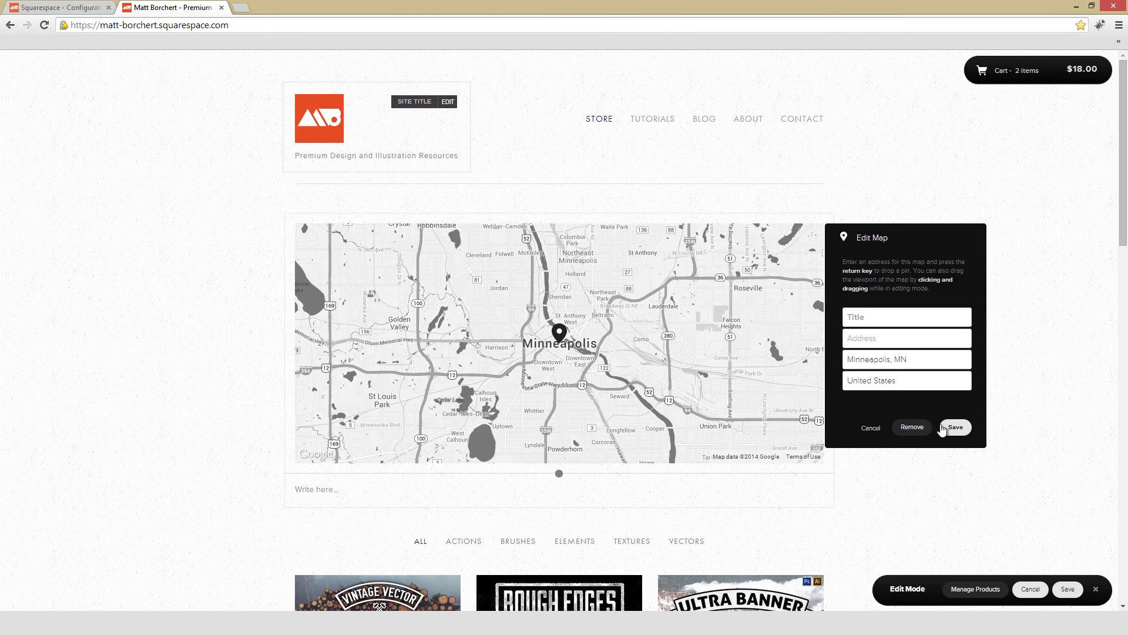
left_click(871, 428)
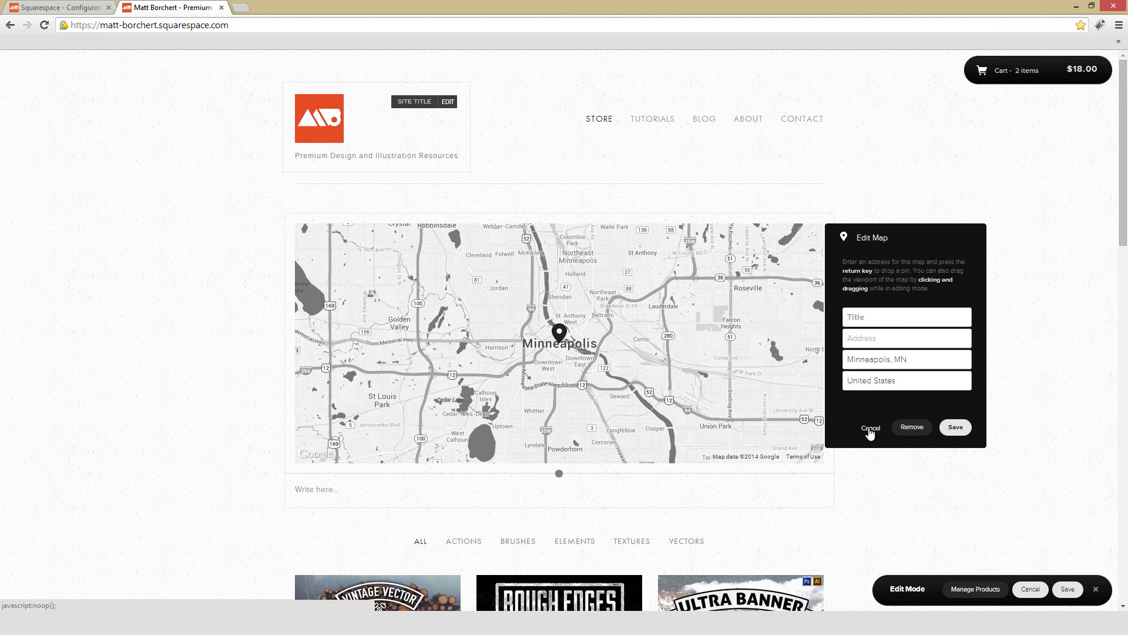
Step: Insert a Menu block with Sandwiches and Pasta dishes above the map
mouse_move(284, 220)
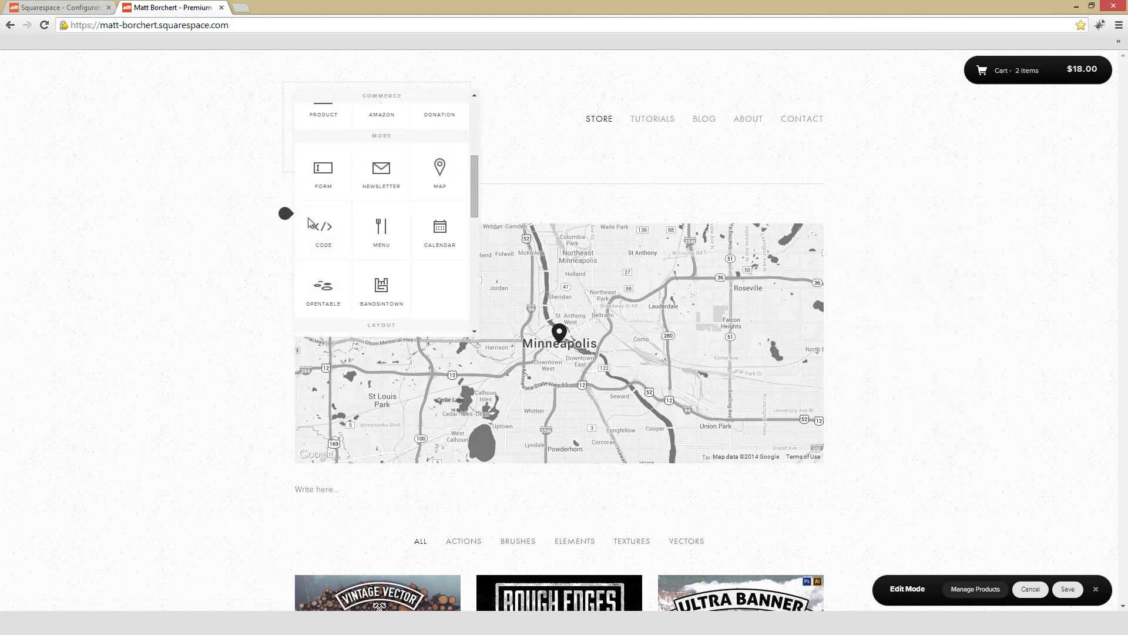
mouse_move(475, 187)
left_mouse_down()
mouse_move(472, 238)
mouse_move(471, 199)
left_mouse_up()
left_click(383, 169)
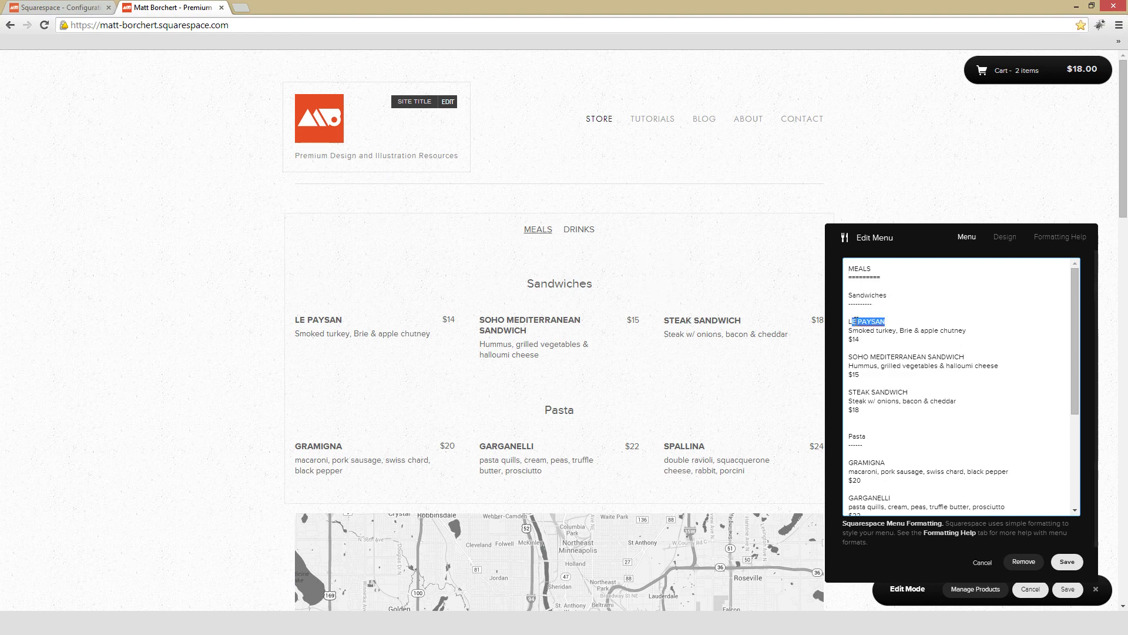
scroll(918, 326, "down", 10)
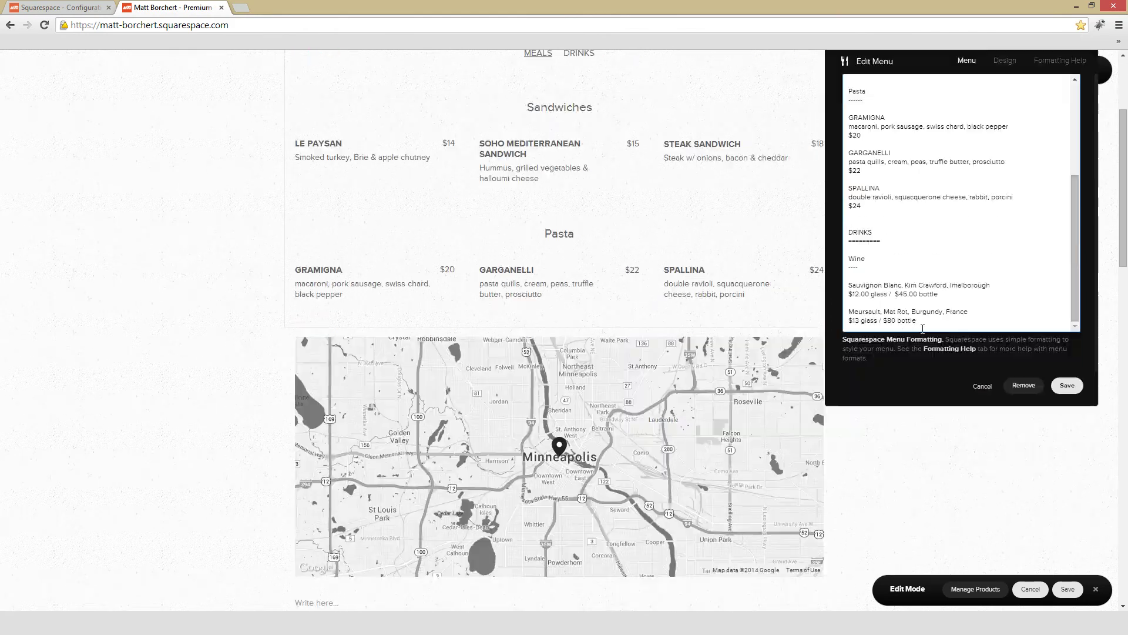
scroll(915, 264, "up", 10)
Step: Try the Simple (Centered) menu layout, revert to Classic (Multi-column), and close the settings
left_click(1006, 237)
left_click(943, 283)
left_click(935, 296)
scroll(601, 339, "down", 4)
scroll(626, 358, "up", 2)
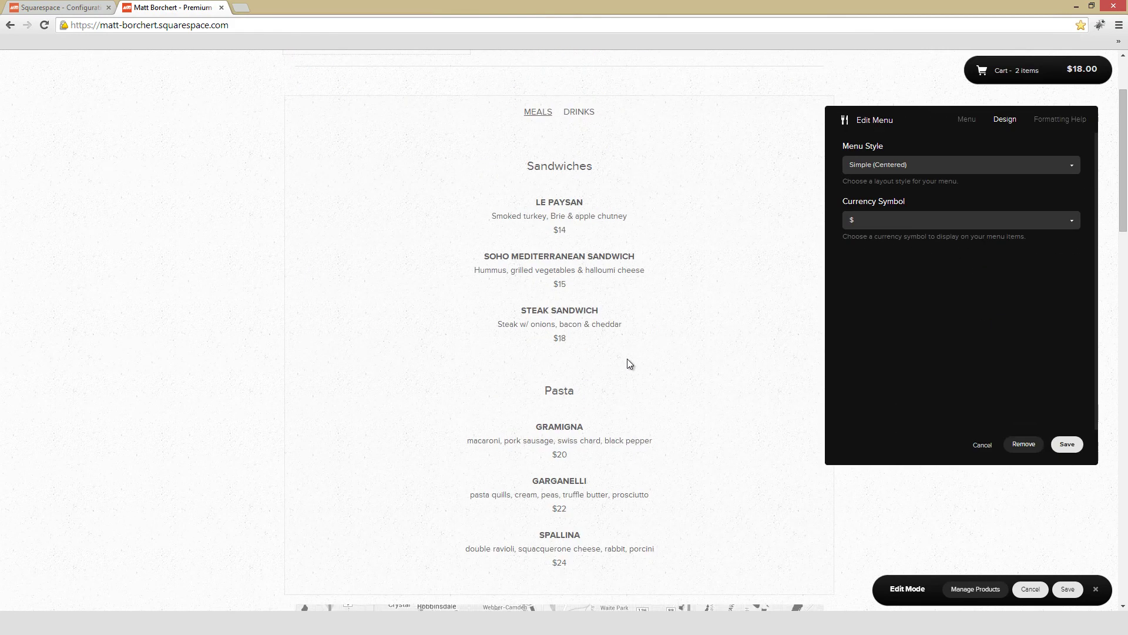
left_click(891, 157)
left_click(889, 183)
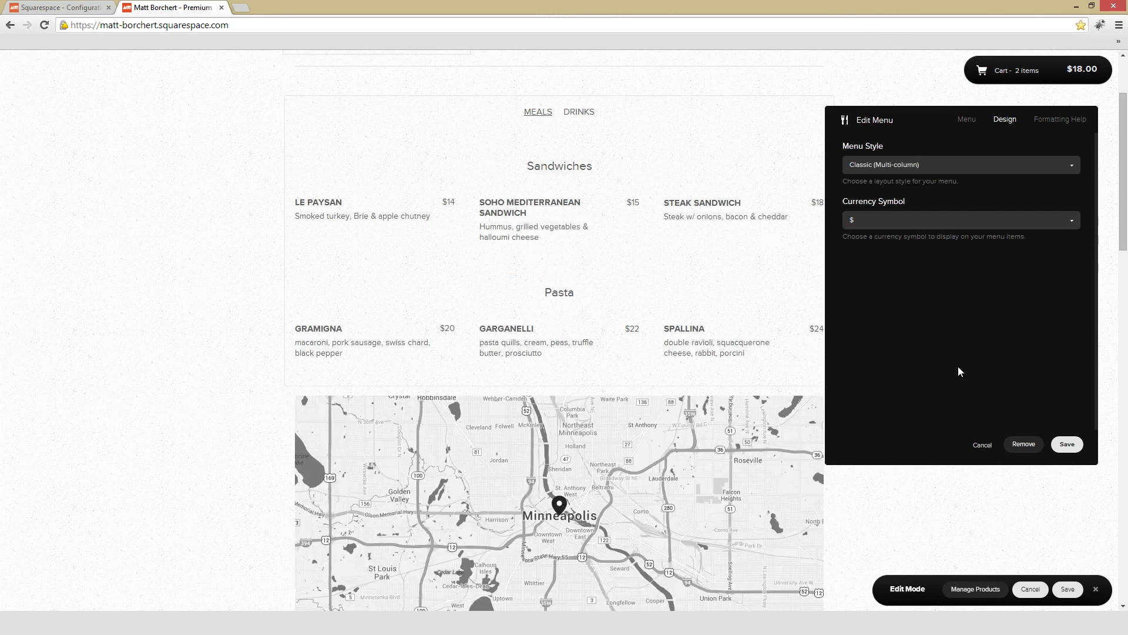
left_click(981, 446)
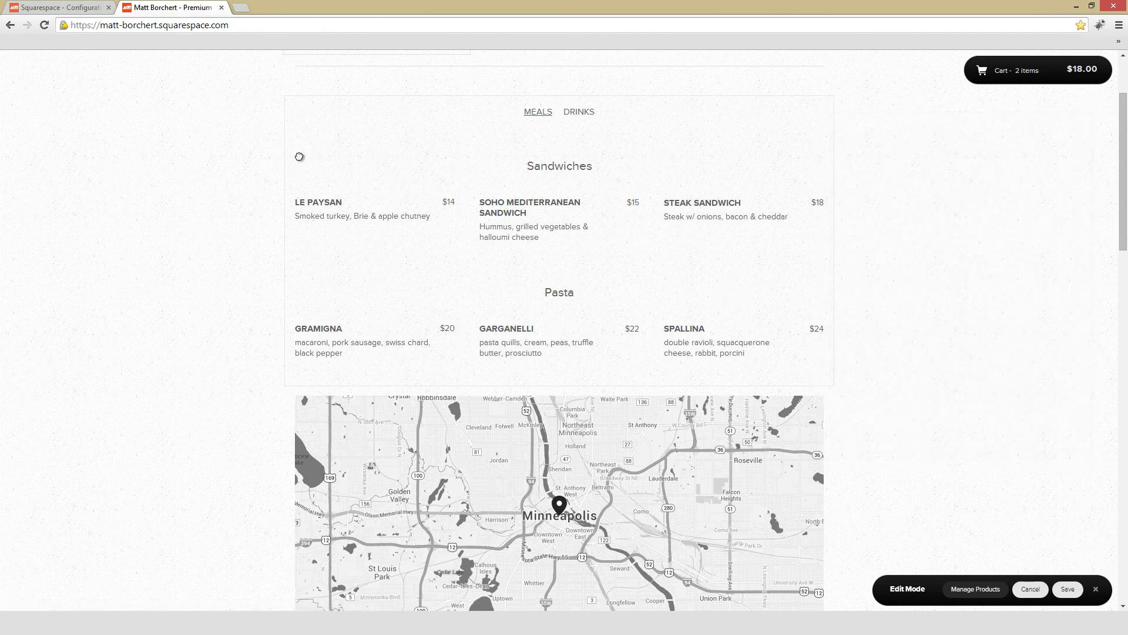
Step: Move the menu block beside the map, then cancel the unsaved page edits
left_click_drag(309, 158, 837, 429)
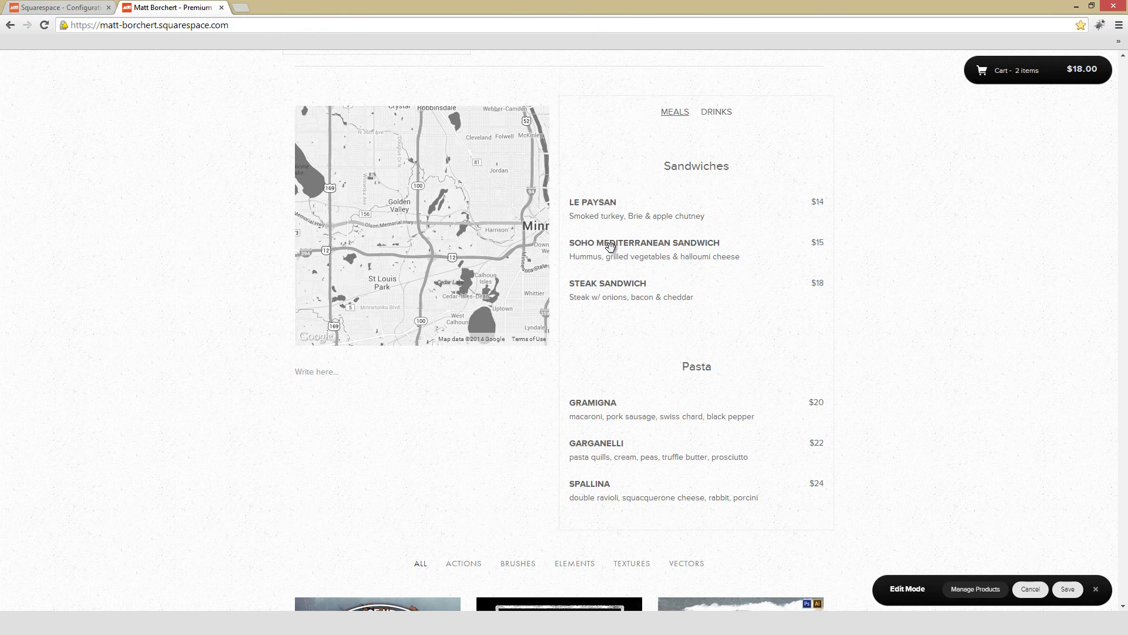
left_click(1030, 590)
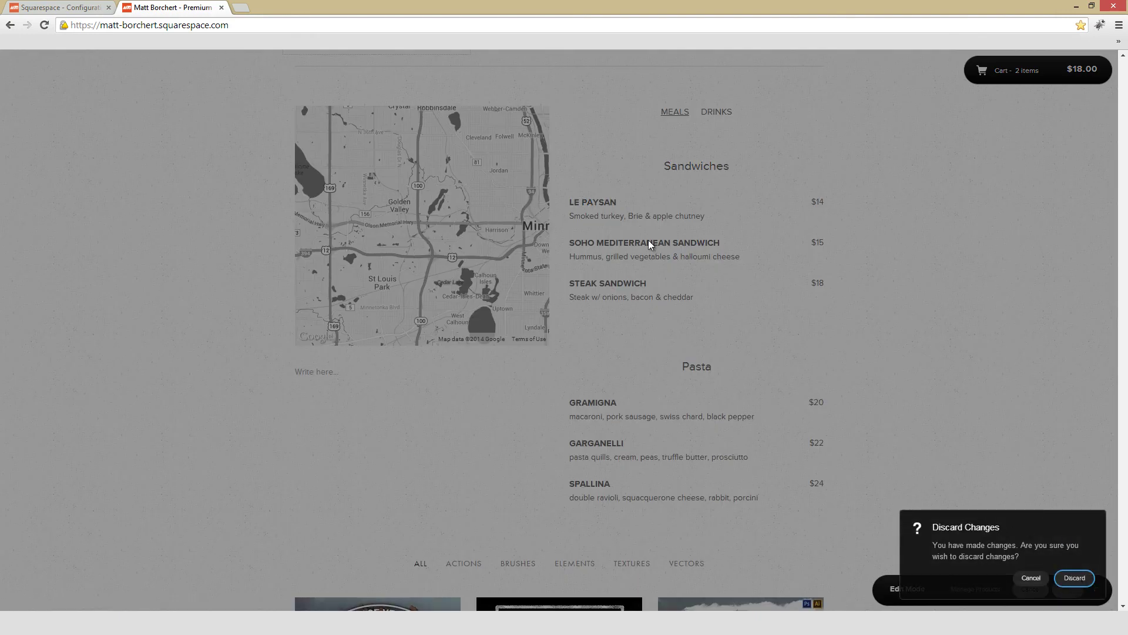
Step: Confirm discarding the edits, exit Edit Mode, and open the Vintage Vector Logo Kit product
left_click(1075, 578)
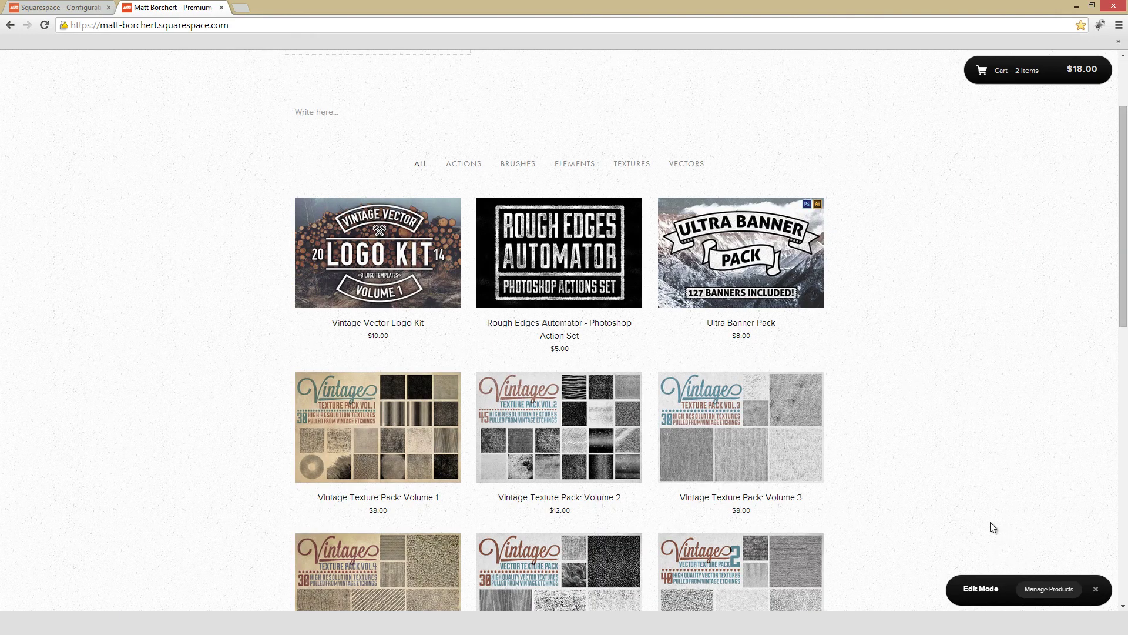
left_click(1096, 589)
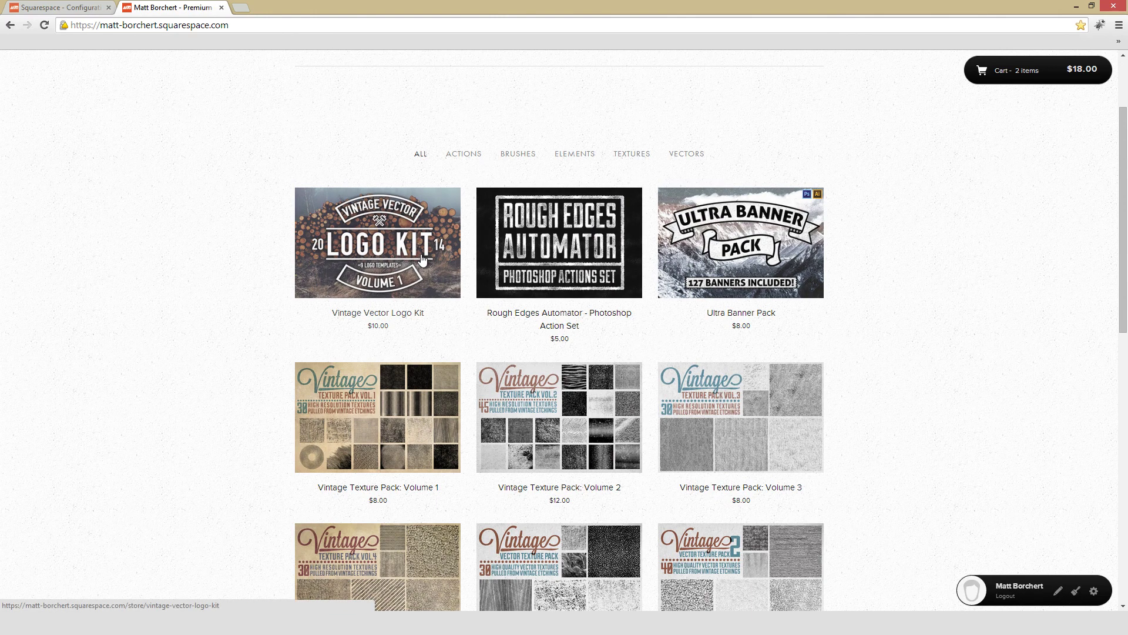
left_click(419, 259)
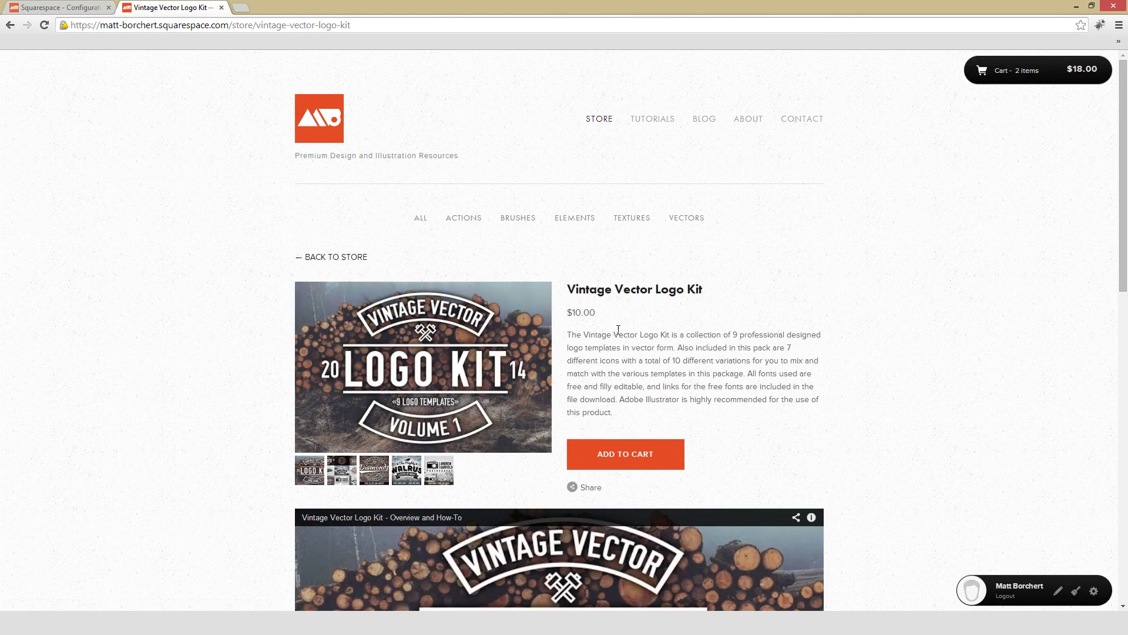
Step: Try a red Category Nav Color in Style Mode, then cancel and close the style editor
left_click(1076, 592)
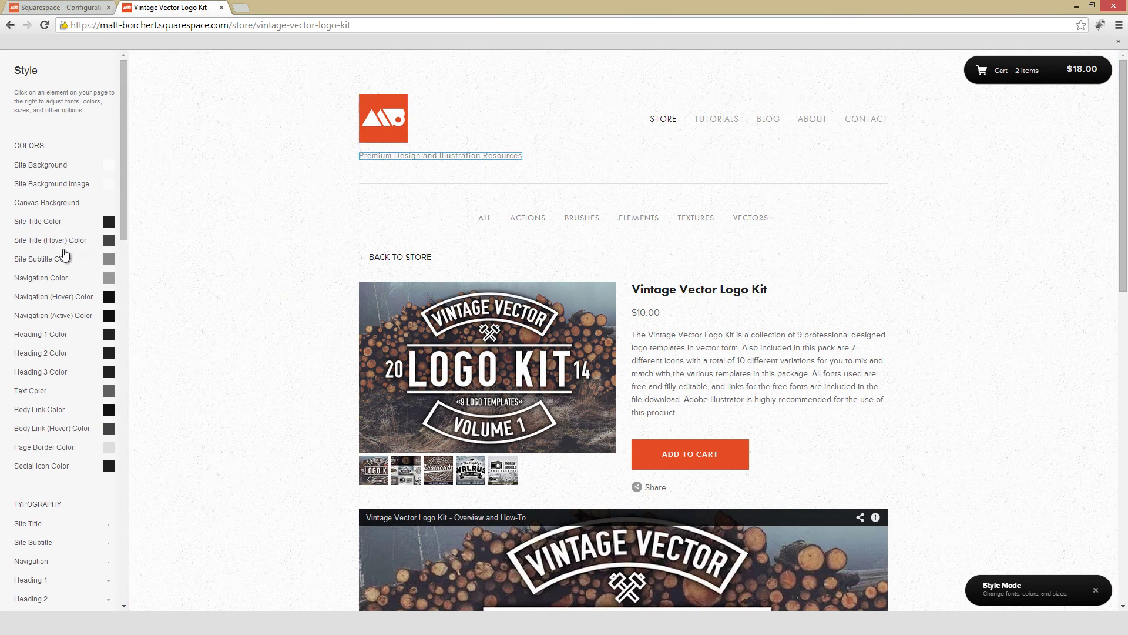
left_click(696, 462)
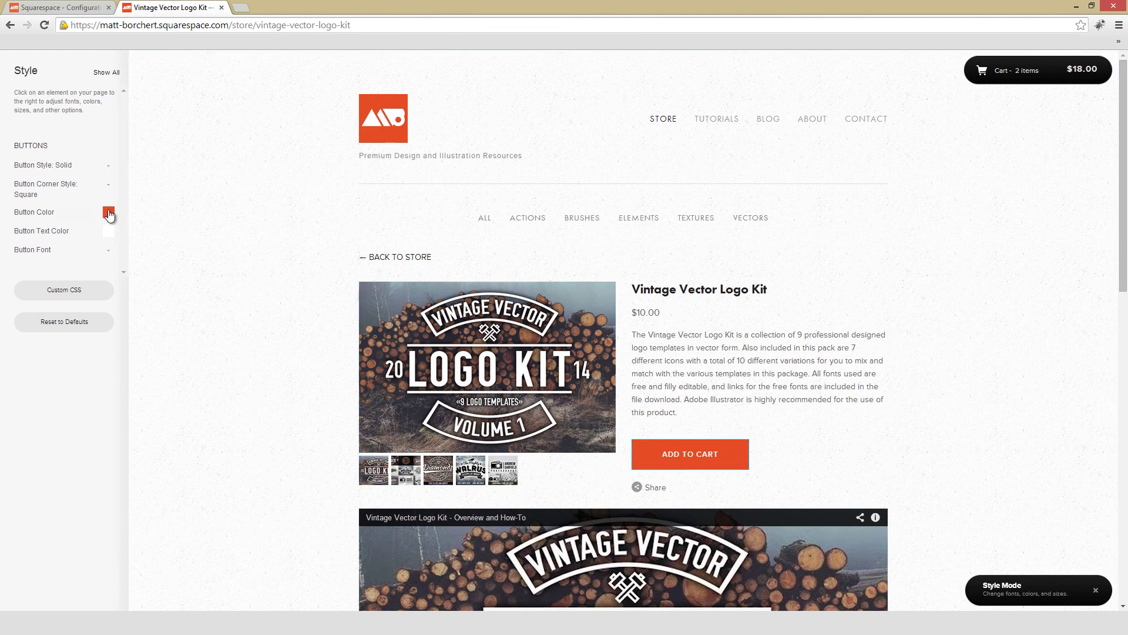
left_click(529, 220)
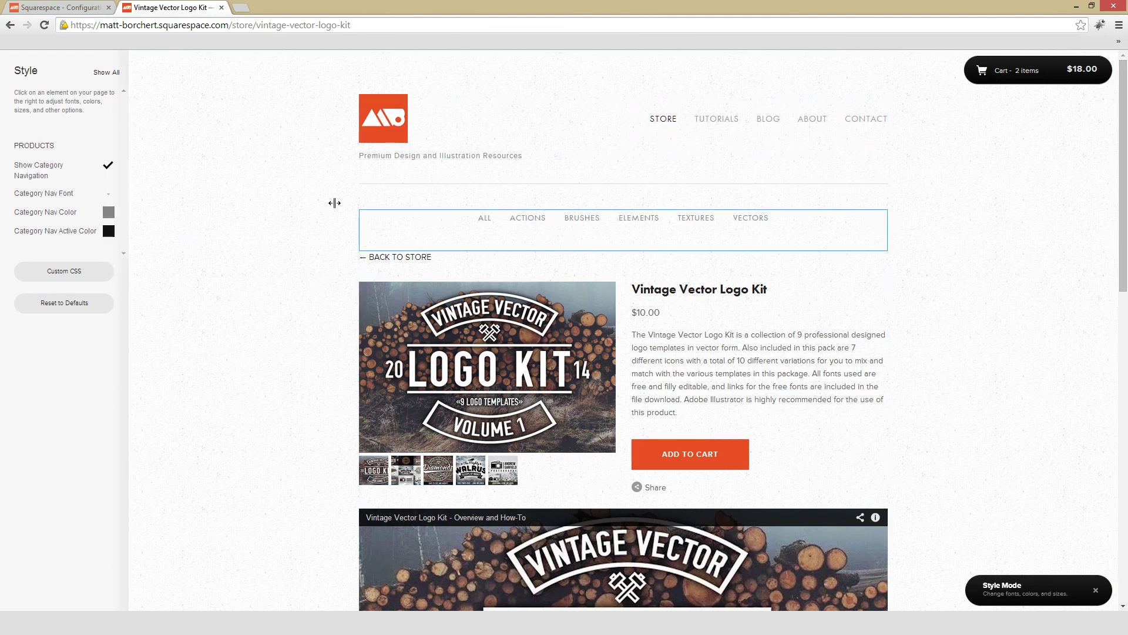
left_click(109, 213)
left_click(78, 281)
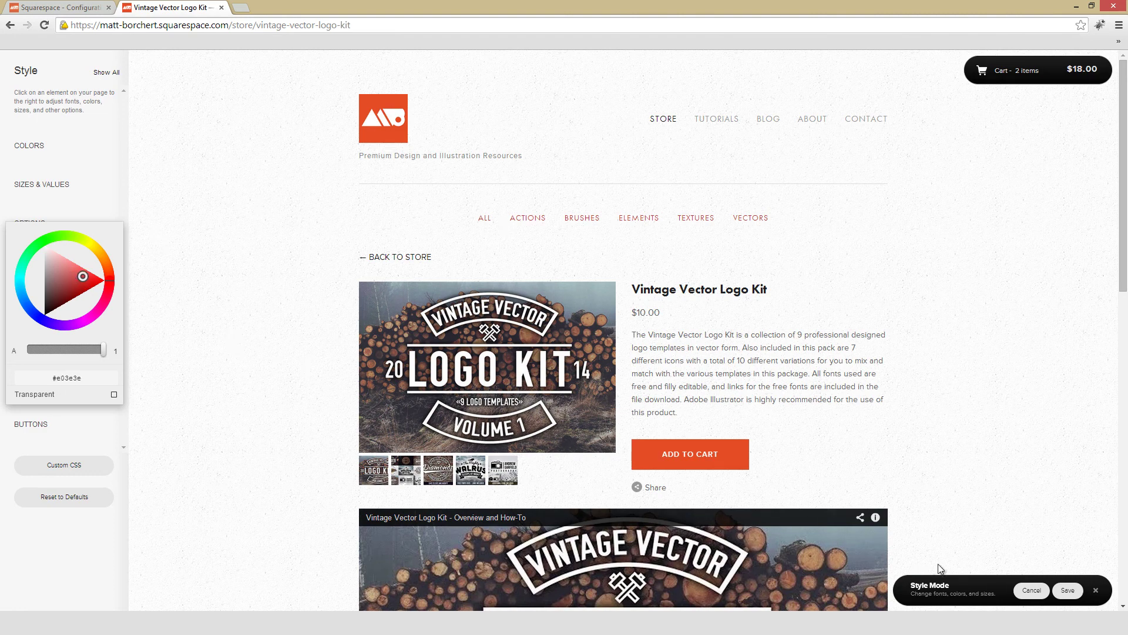
left_click(1096, 591)
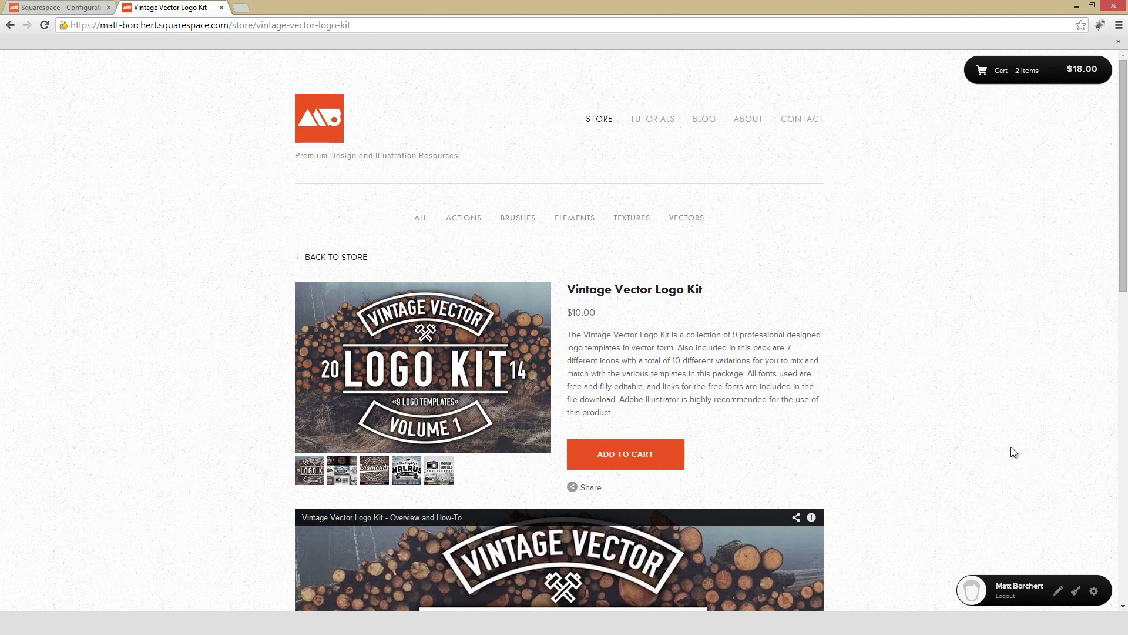
Step: Filter the live store by Actions, Brushes and Elements, show All, then return to the editor
left_click(471, 221)
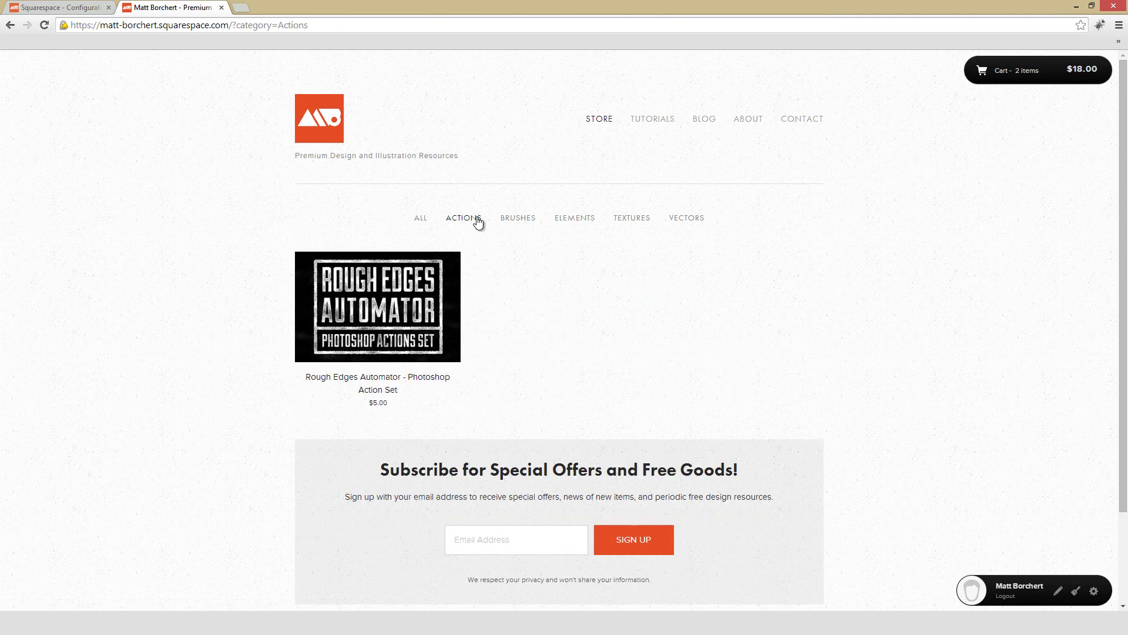
left_click(510, 220)
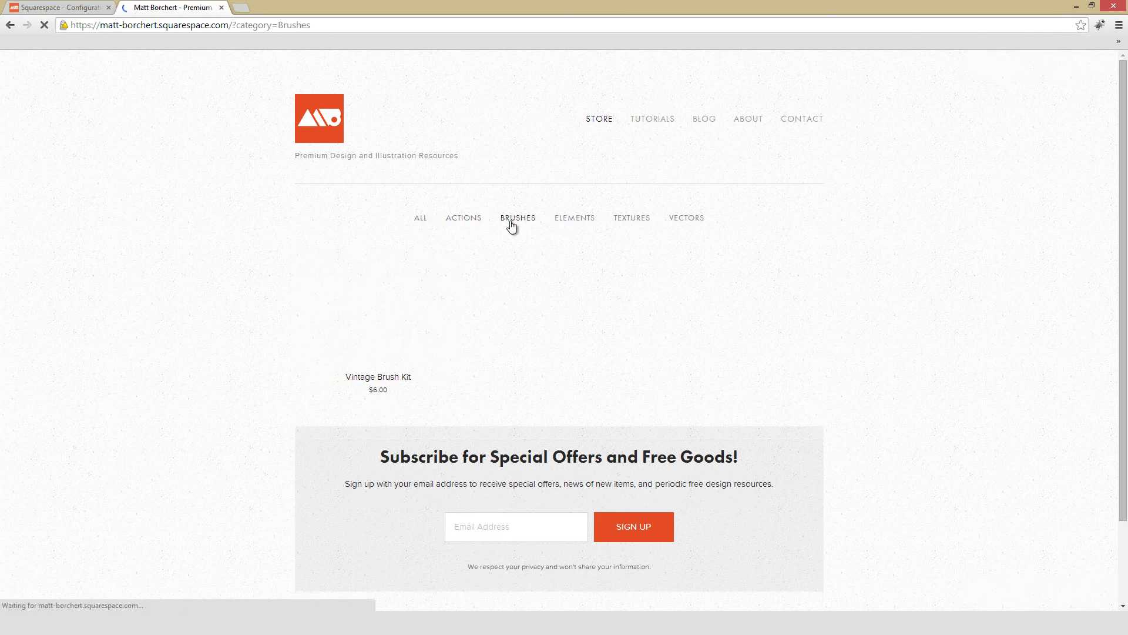
left_click(563, 222)
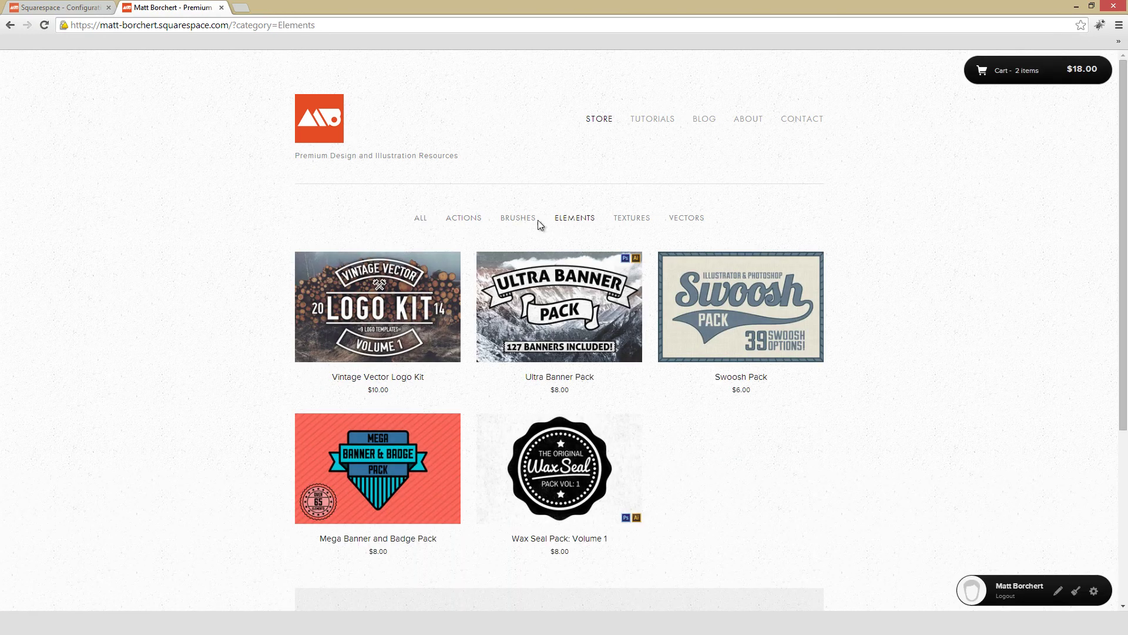
left_click(423, 217)
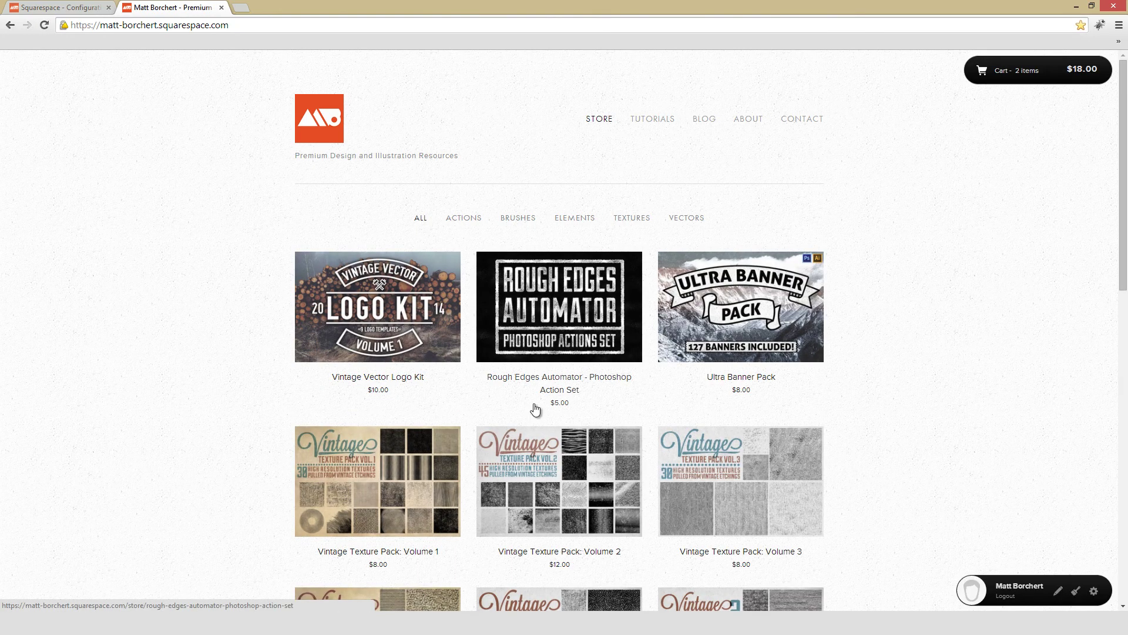
scroll(536, 406, "down", 10)
scroll(537, 390, "up", 3)
scroll(537, 388, "up", 6)
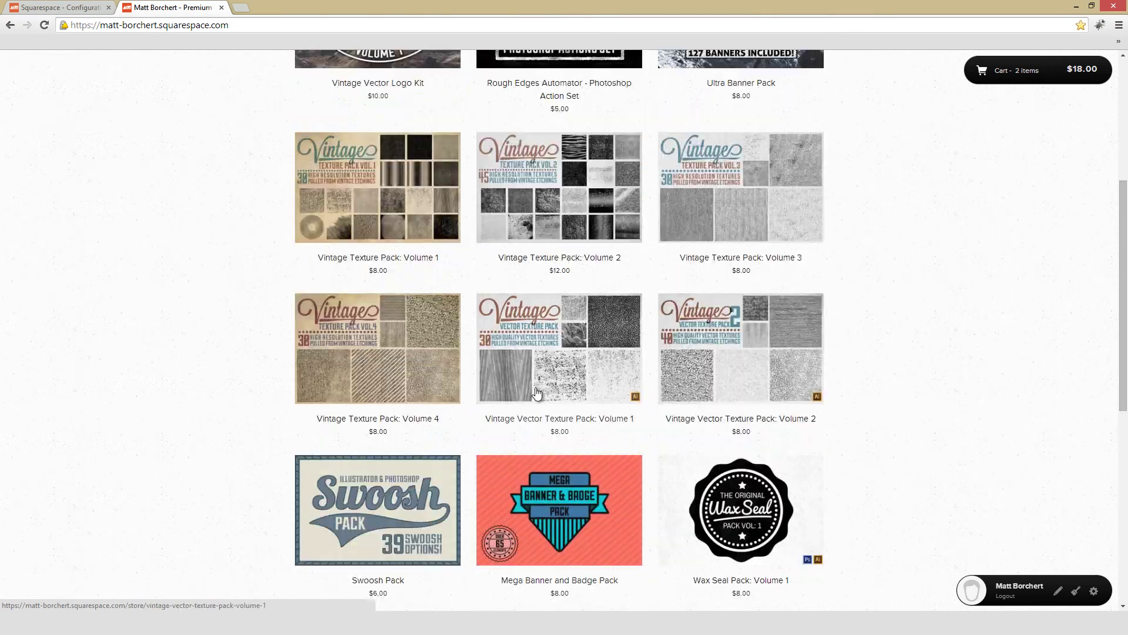
left_click(77, 8)
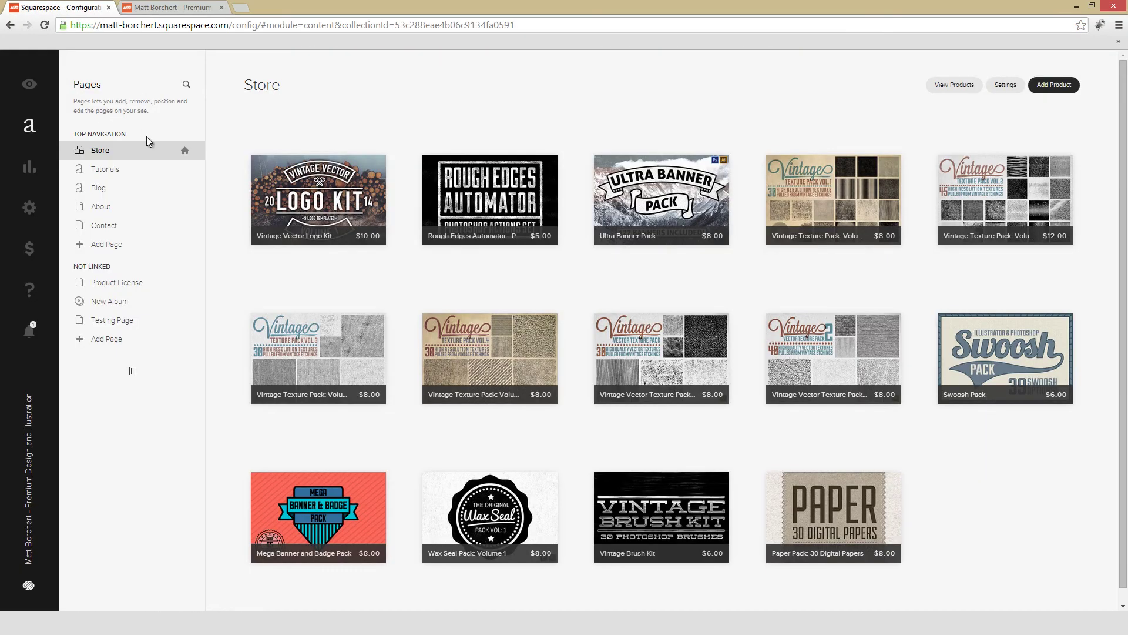
Step: Add a new Album page and move it under Not Linked
left_click(105, 247)
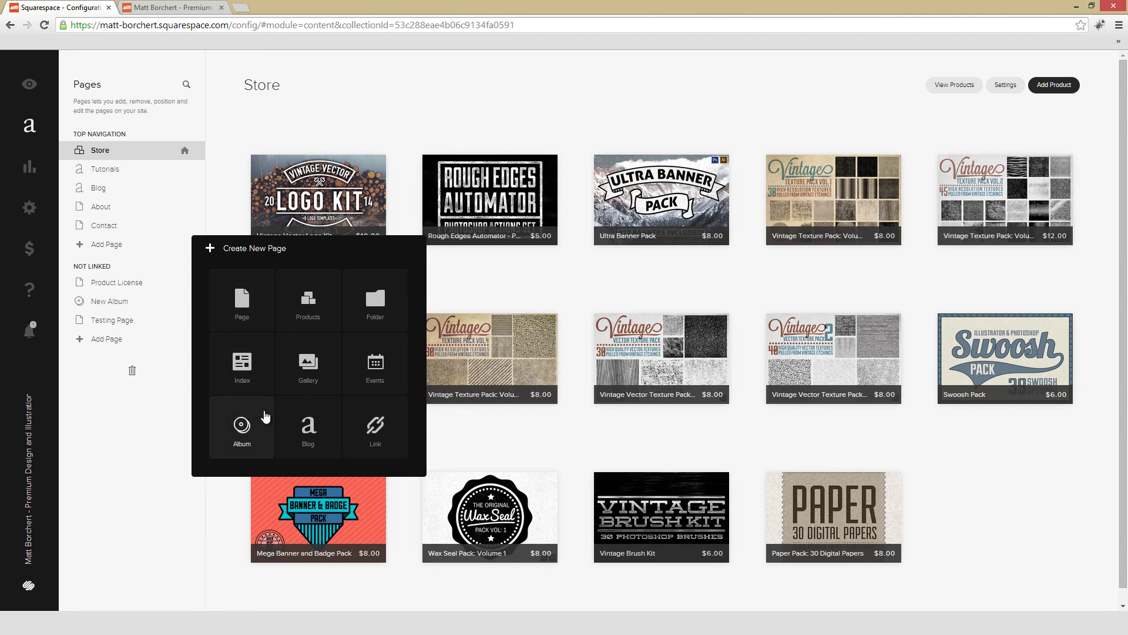
left_click(247, 428)
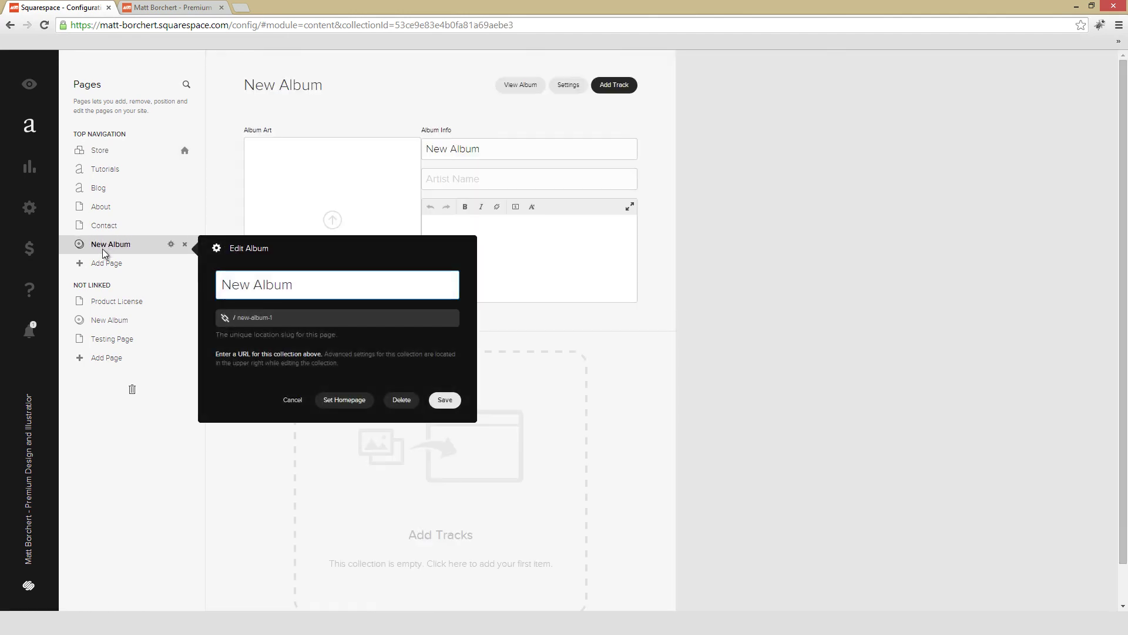
left_click_drag(85, 253, 103, 303)
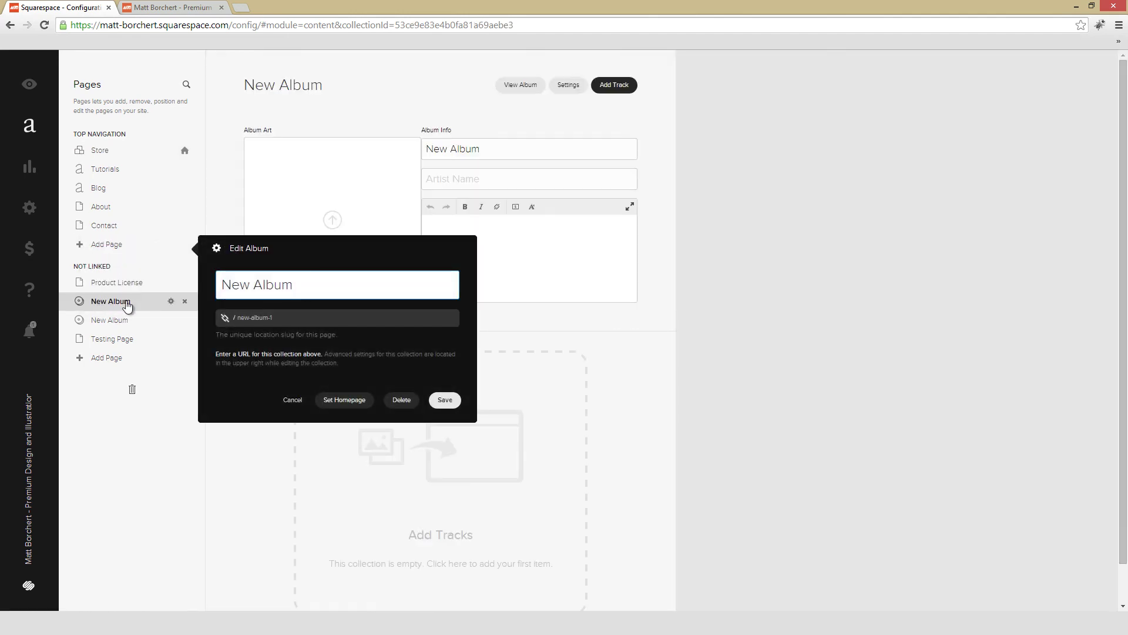
Step: Save the New Album settings and open its title and artist fields for editing
triple_click(346, 286)
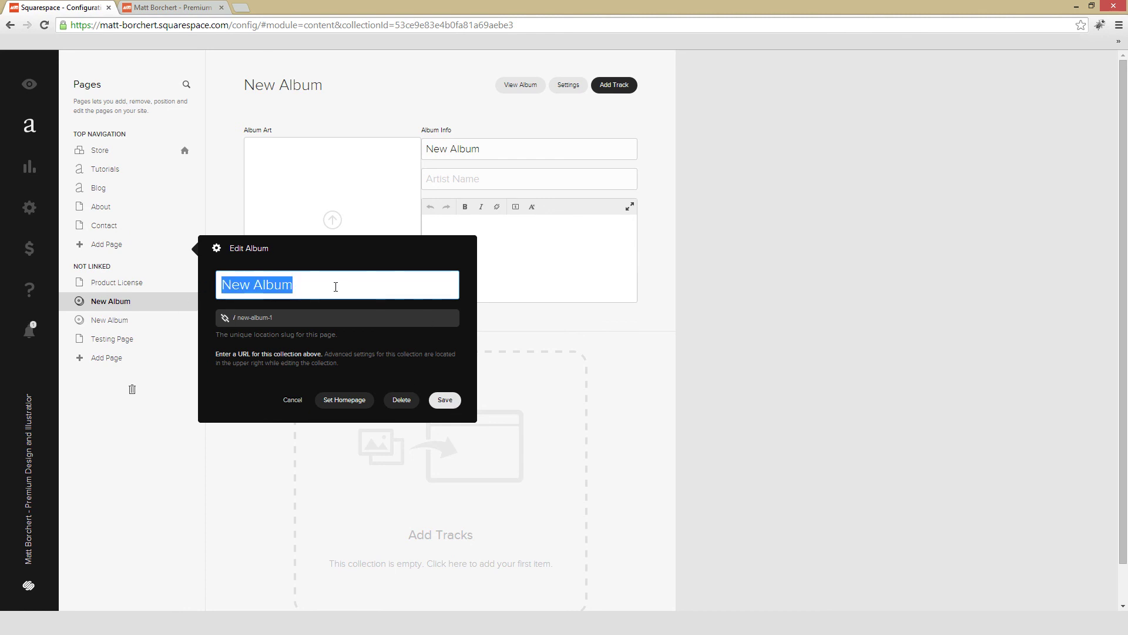
left_click(445, 401)
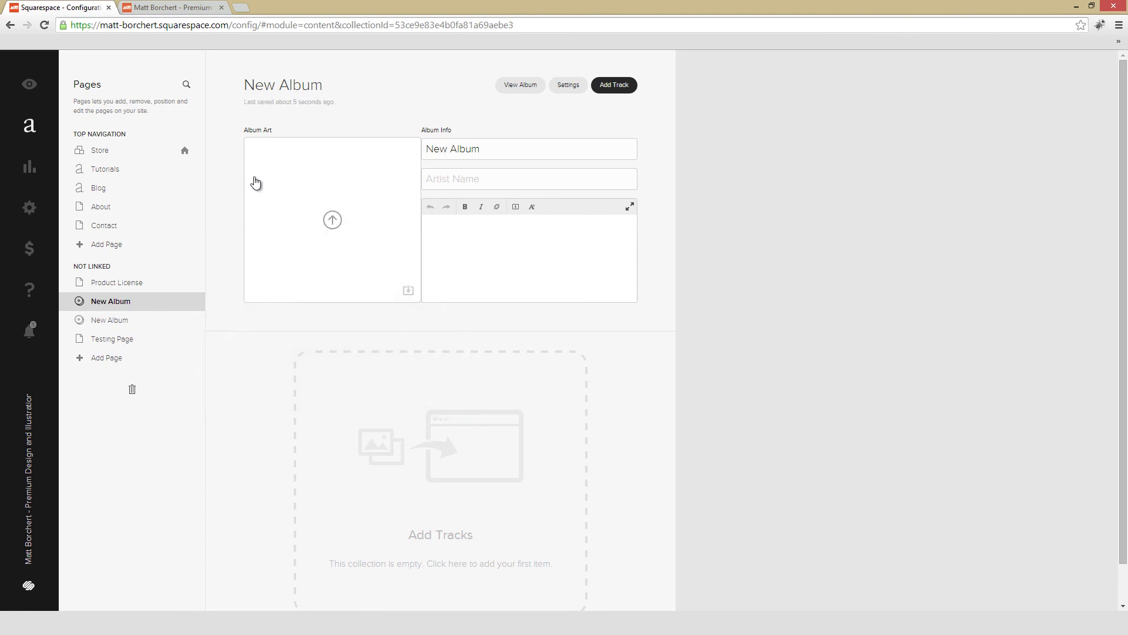
left_click(487, 149)
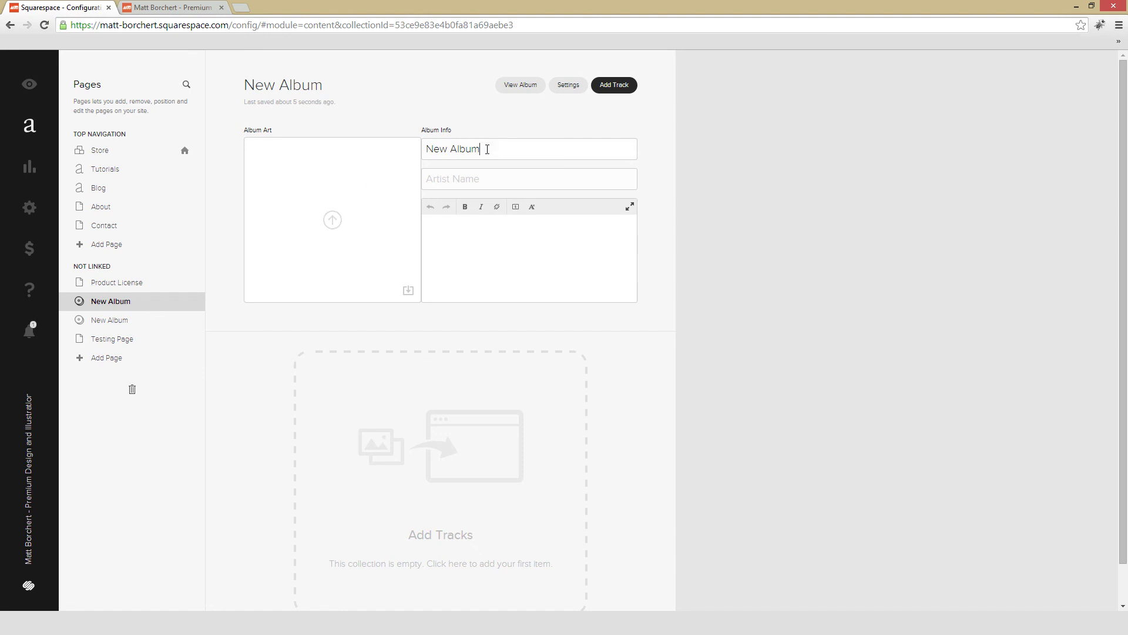
left_click(482, 184)
scroll(478, 194, "down", 1)
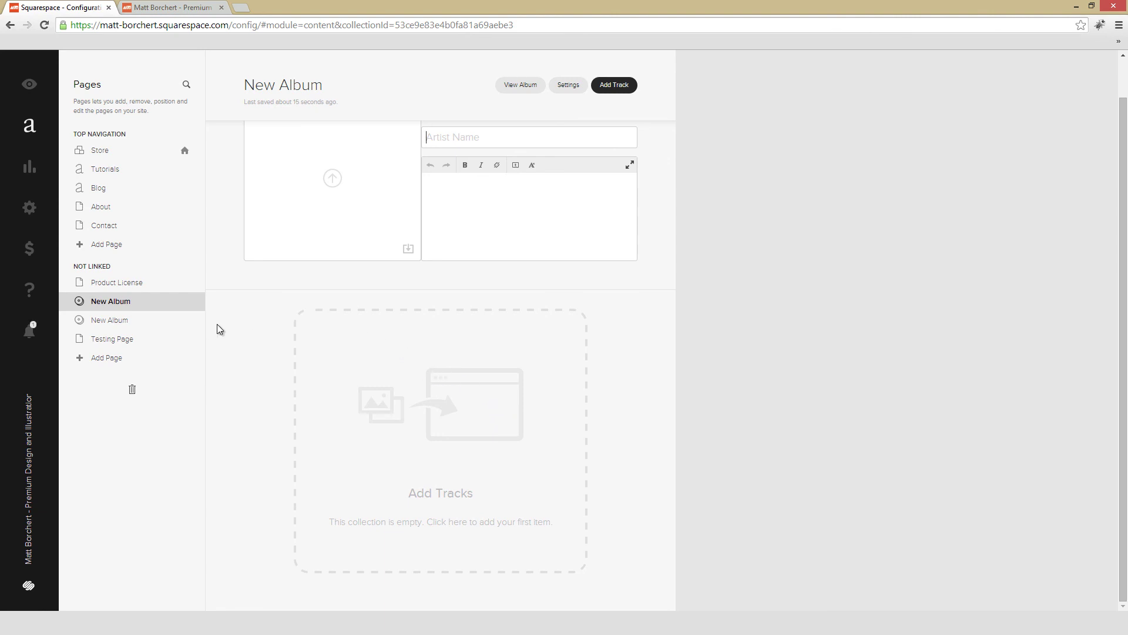
scroll(388, 334, "up", 1)
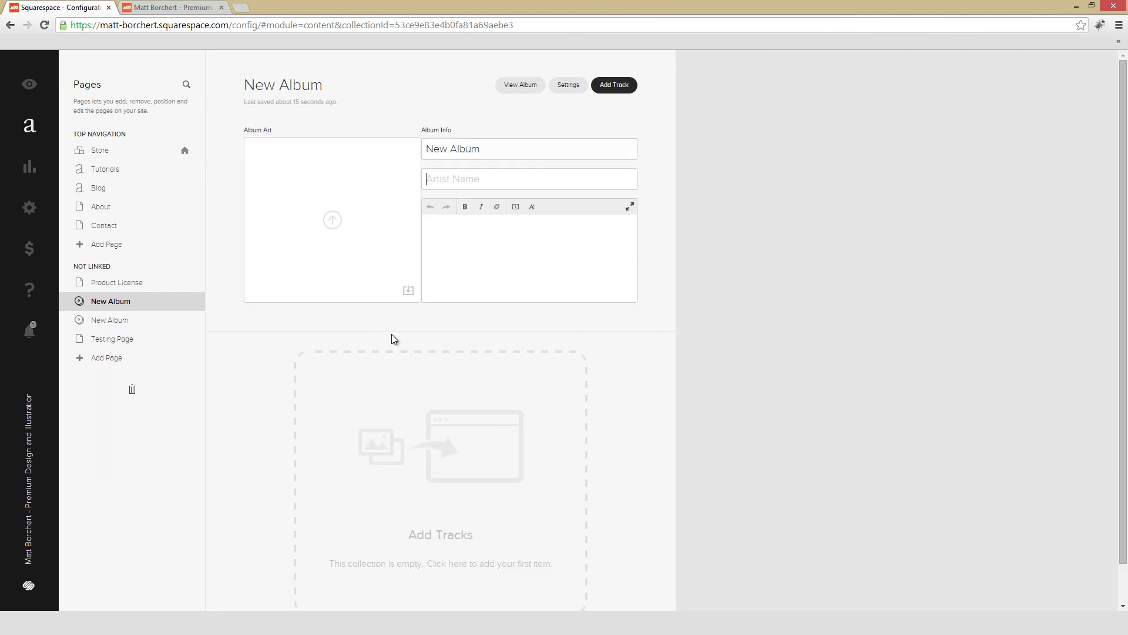
Step: On the Testing Page, move the Minneapolis map beside the Twitter feed
left_click(112, 339)
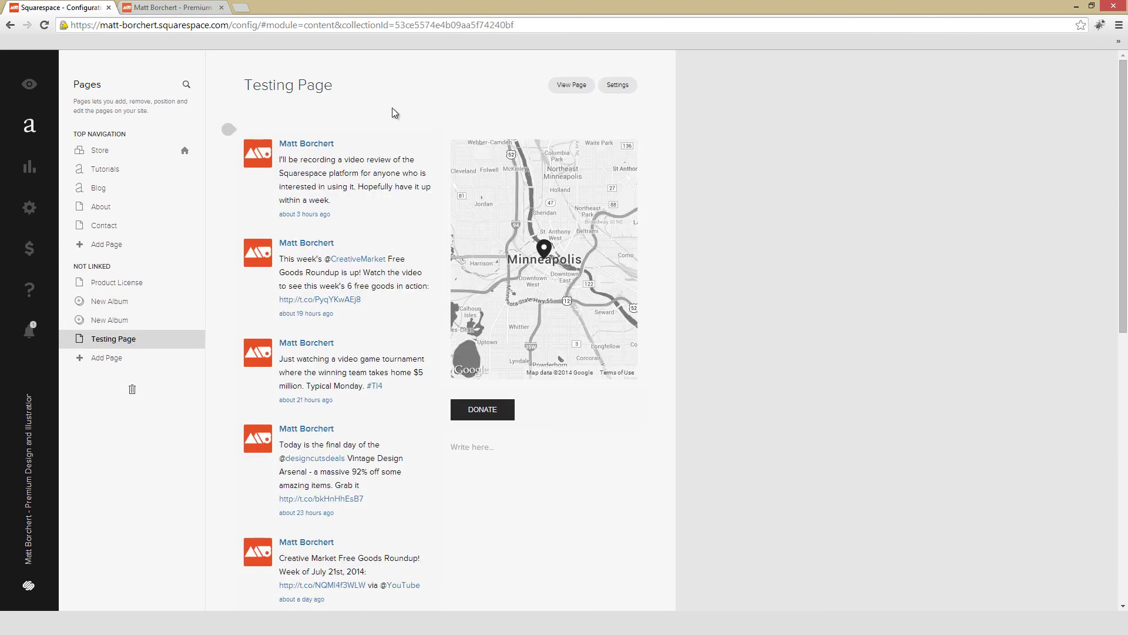
left_click_drag(257, 150, 473, 131)
scroll(355, 164, "down", 8)
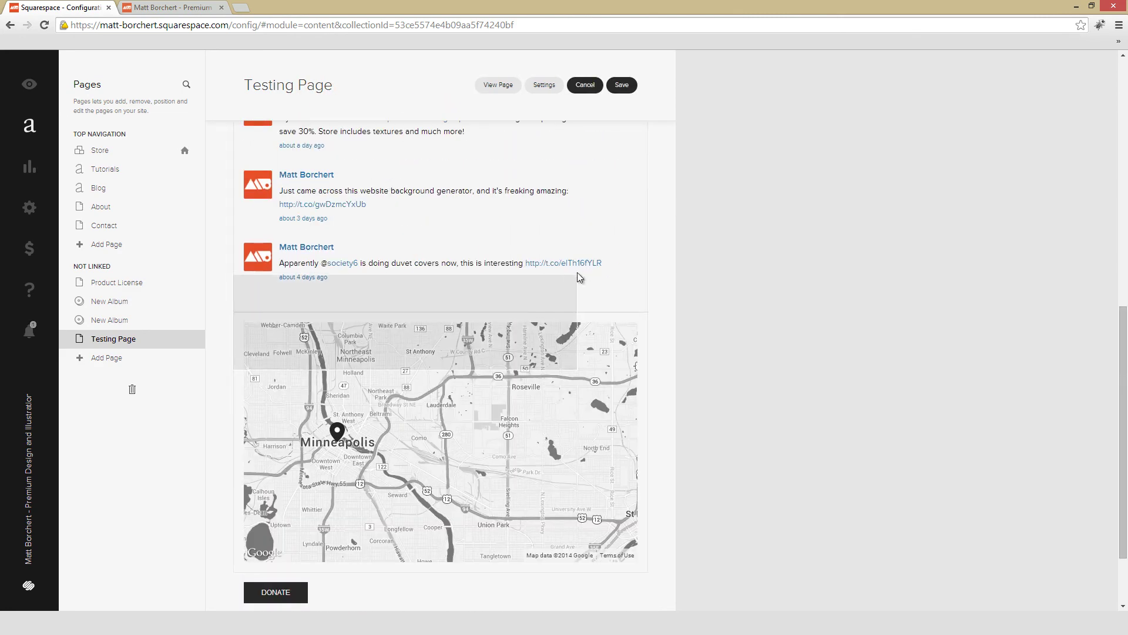
left_click_drag(268, 352, 535, 284)
scroll(253, 270, "up", 1)
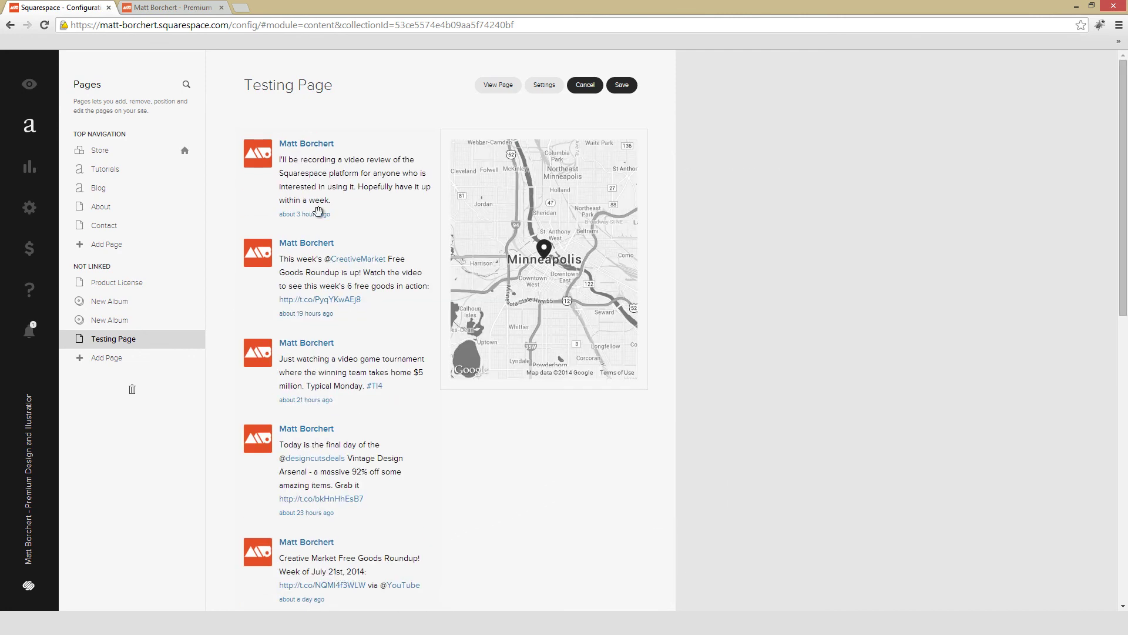
Step: Insert a Calendar block above the Twitter feed showing the Tutorials collection
left_click_drag(237, 126, 257, 218)
left_click_drag(234, 131, 237, 136)
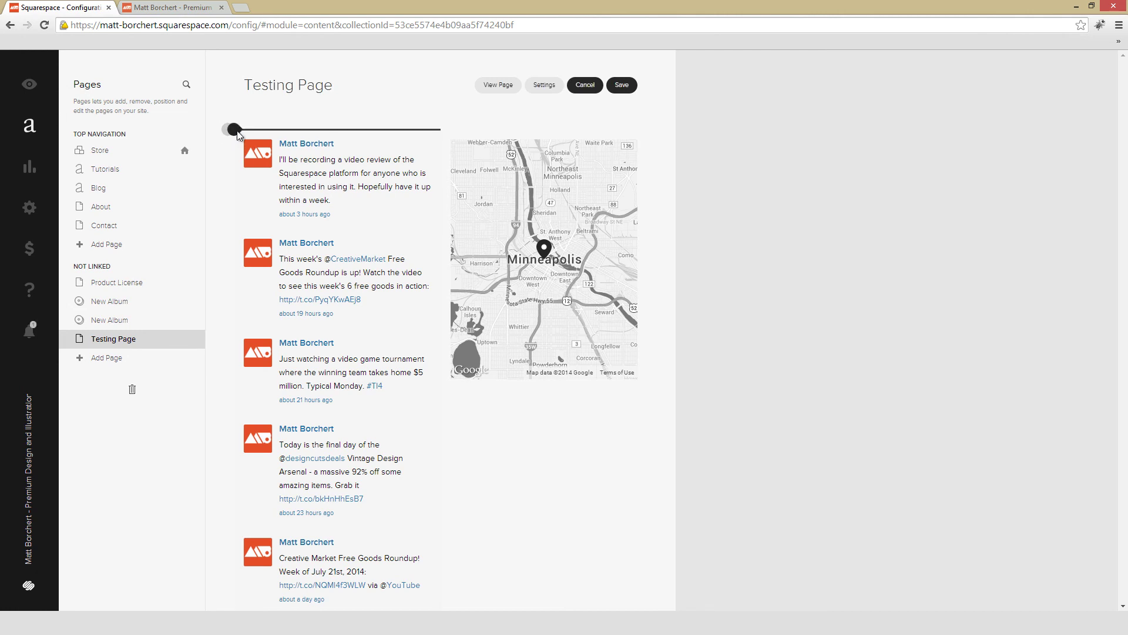
left_click(237, 132)
scroll(359, 182, "down", 5)
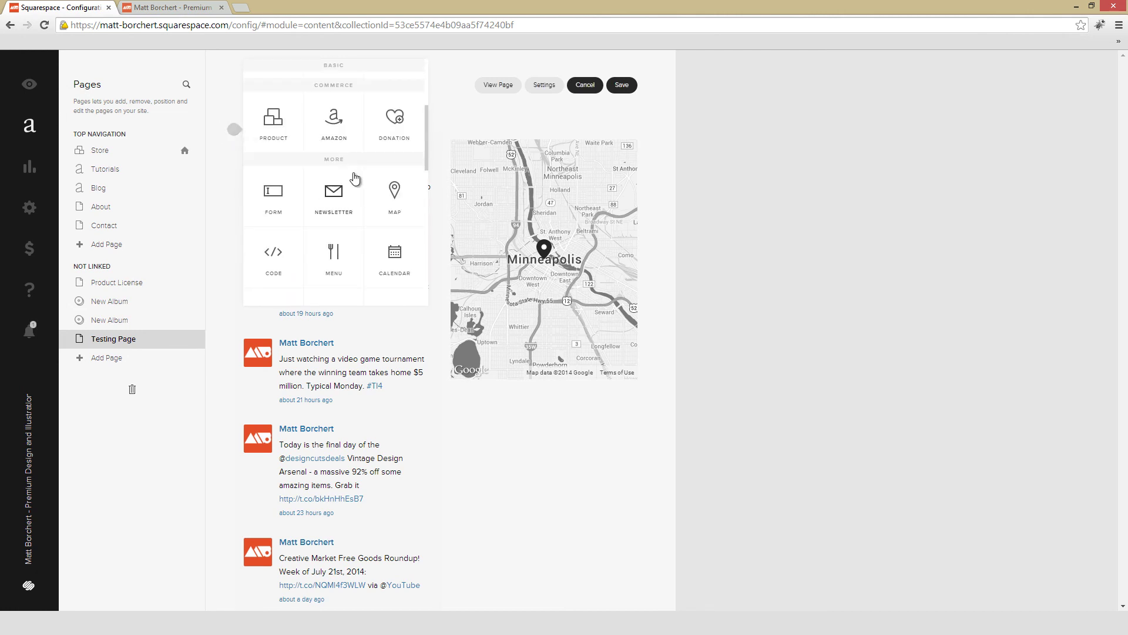
scroll(355, 178, "down", 1)
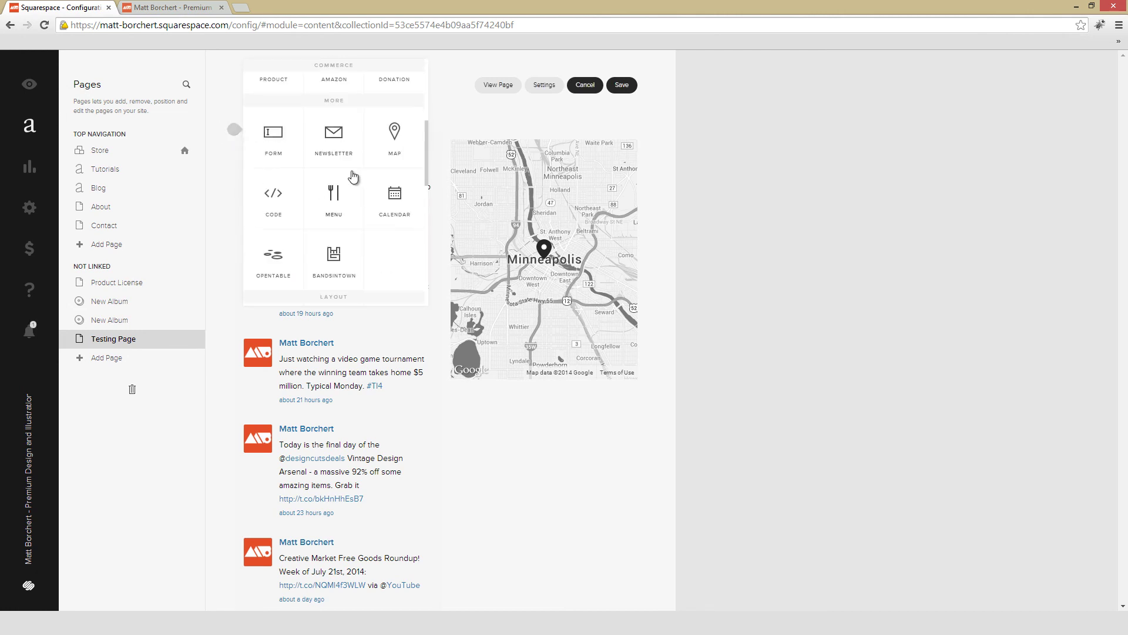
left_click(394, 197)
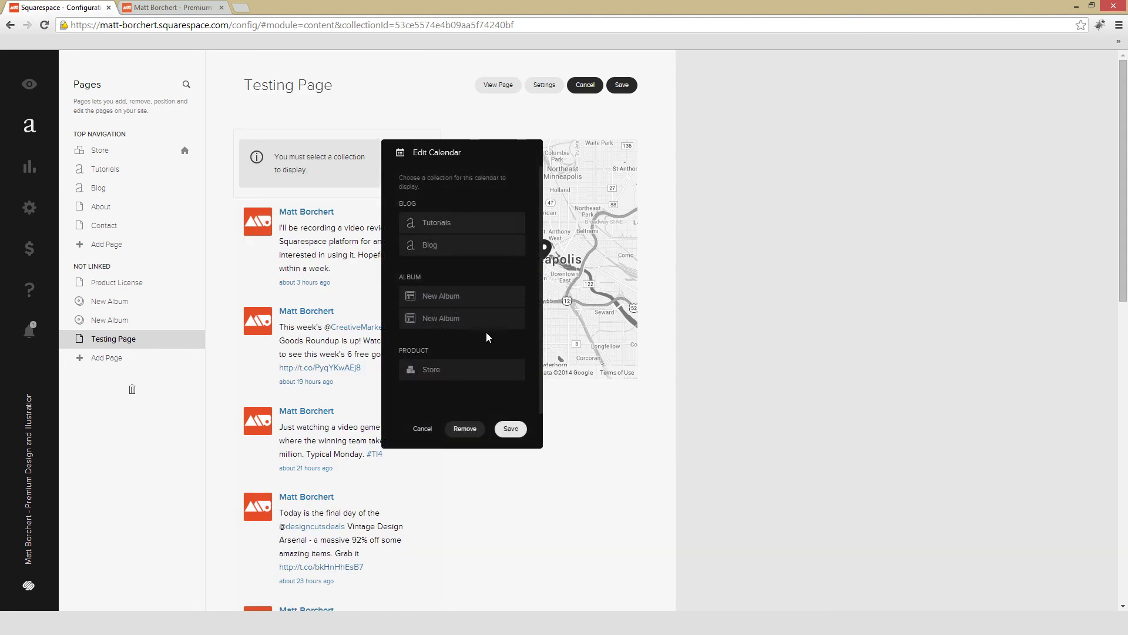
left_click(438, 224)
left_click(511, 428)
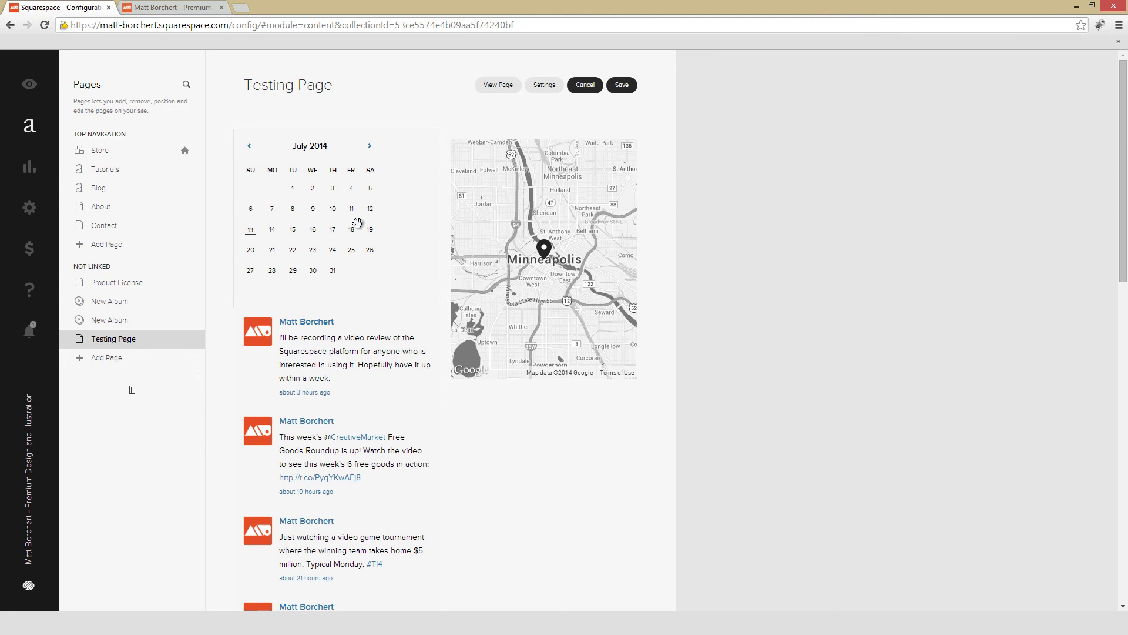
Step: Discard the Testing Page changes, go to Commerce Coupons and start adding a coupon
left_click(32, 250)
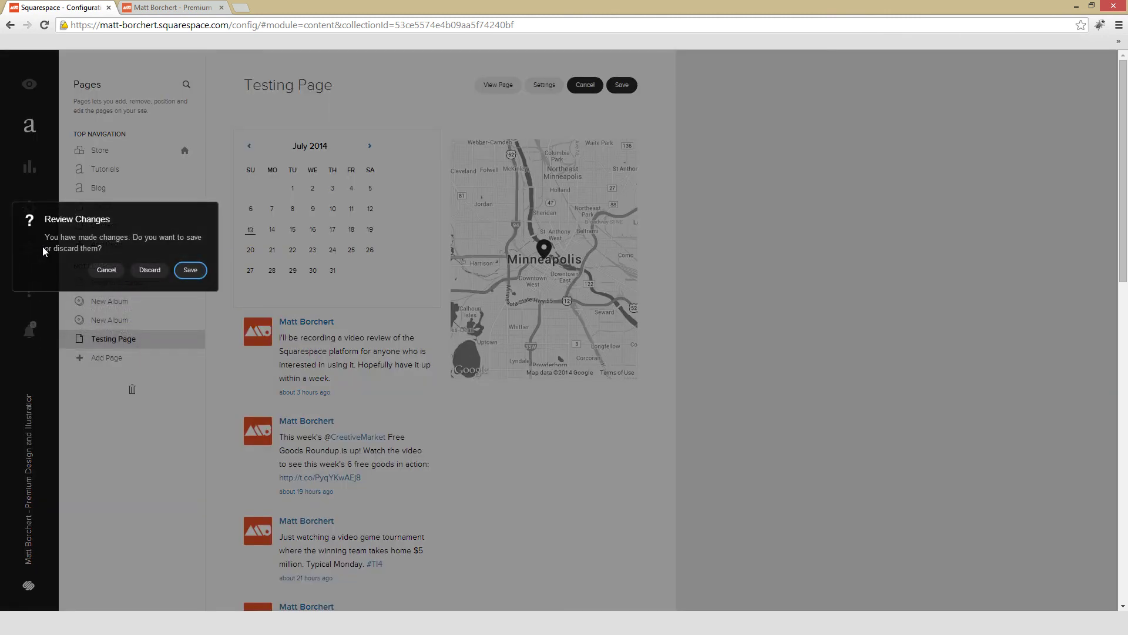
left_click(144, 272)
left_click(132, 181)
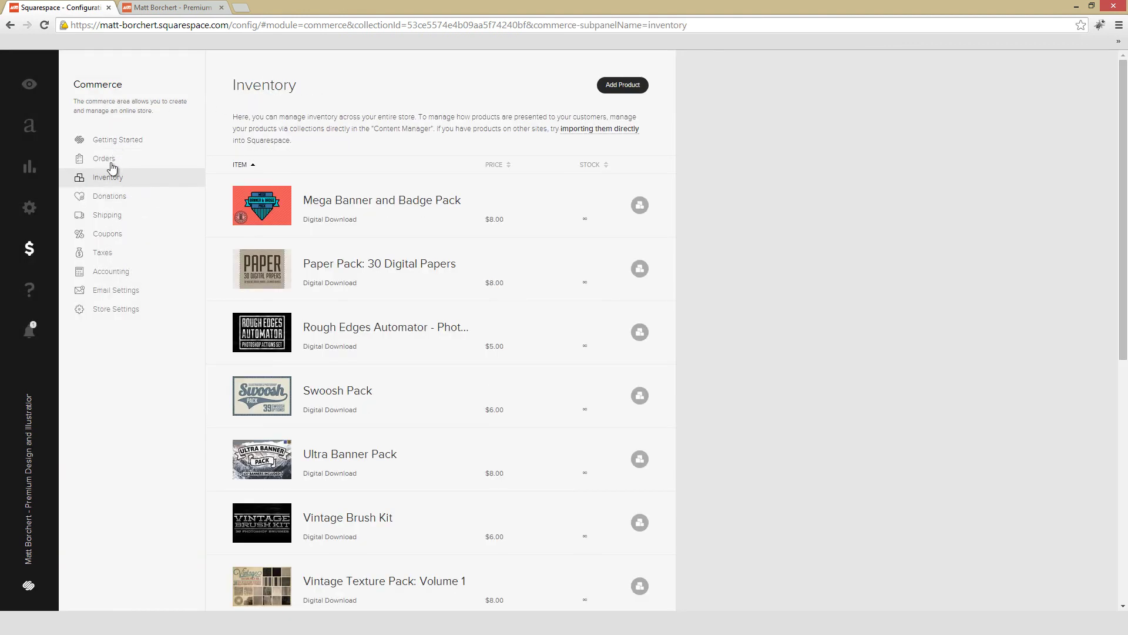
left_click(111, 233)
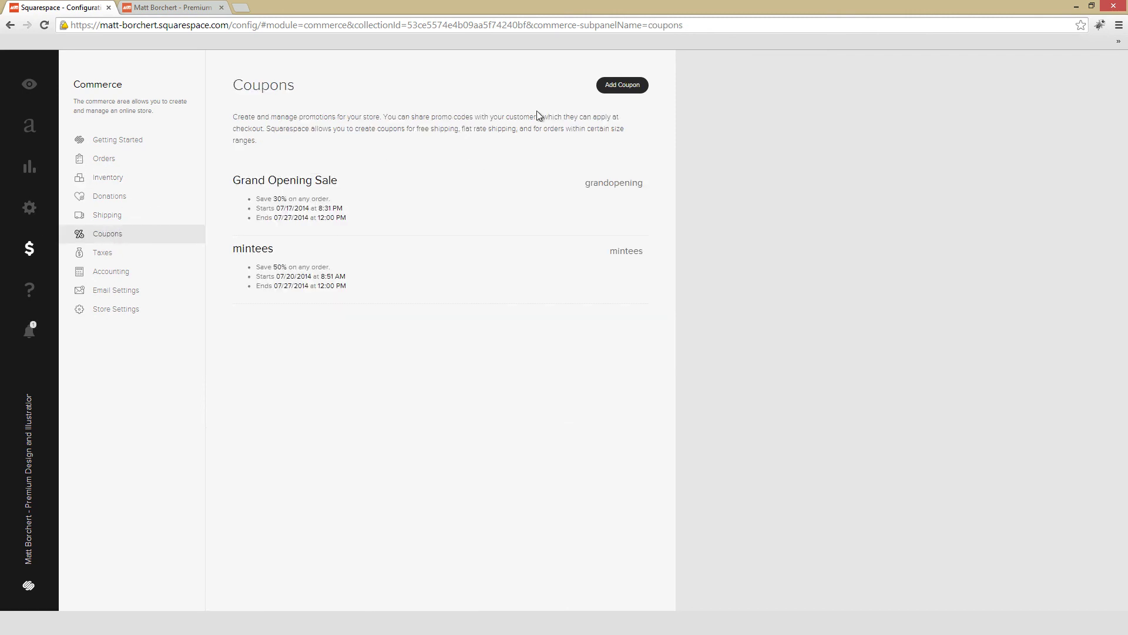
left_click(598, 87)
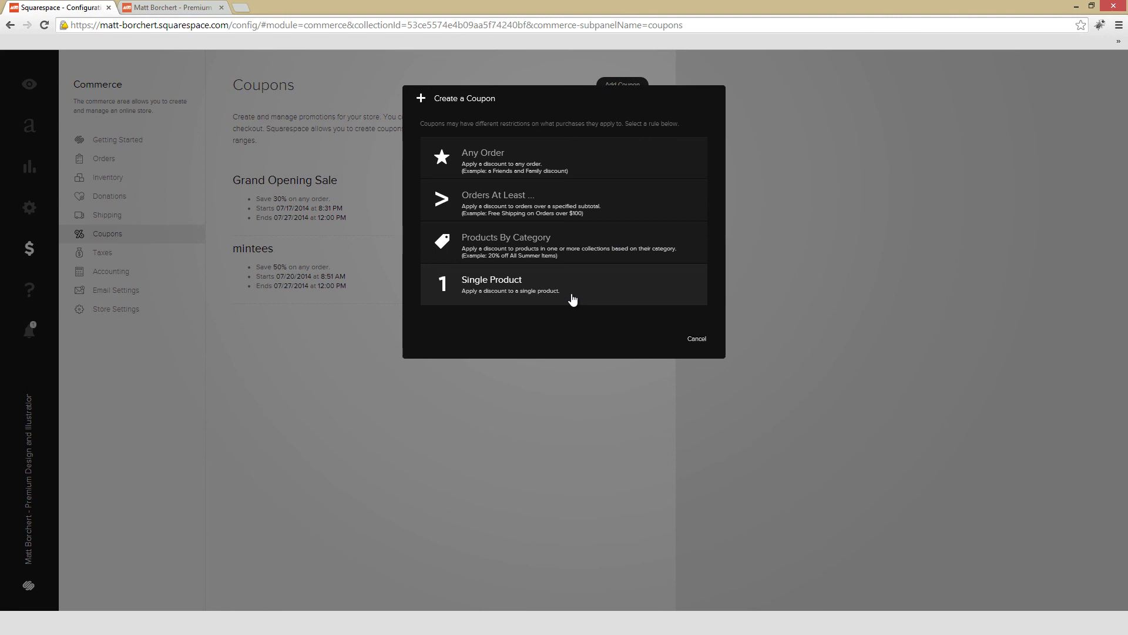
Step: Cancel the coupon setup and open the Mega Banner and Badge Pack product from Inventory
left_click(696, 338)
left_click(150, 180)
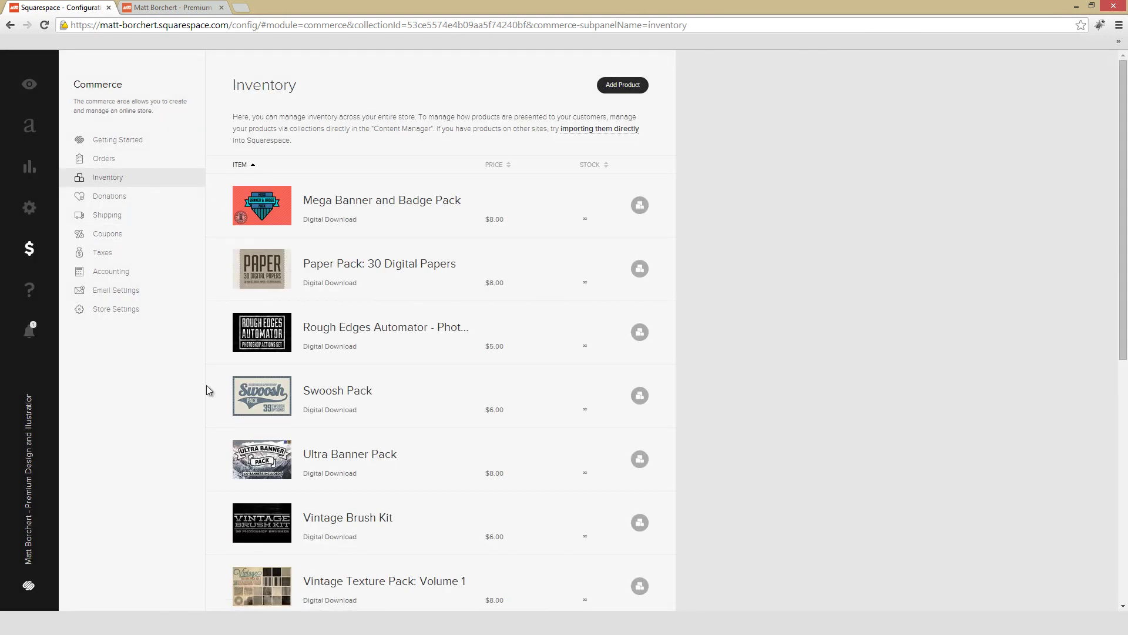
left_click(410, 205)
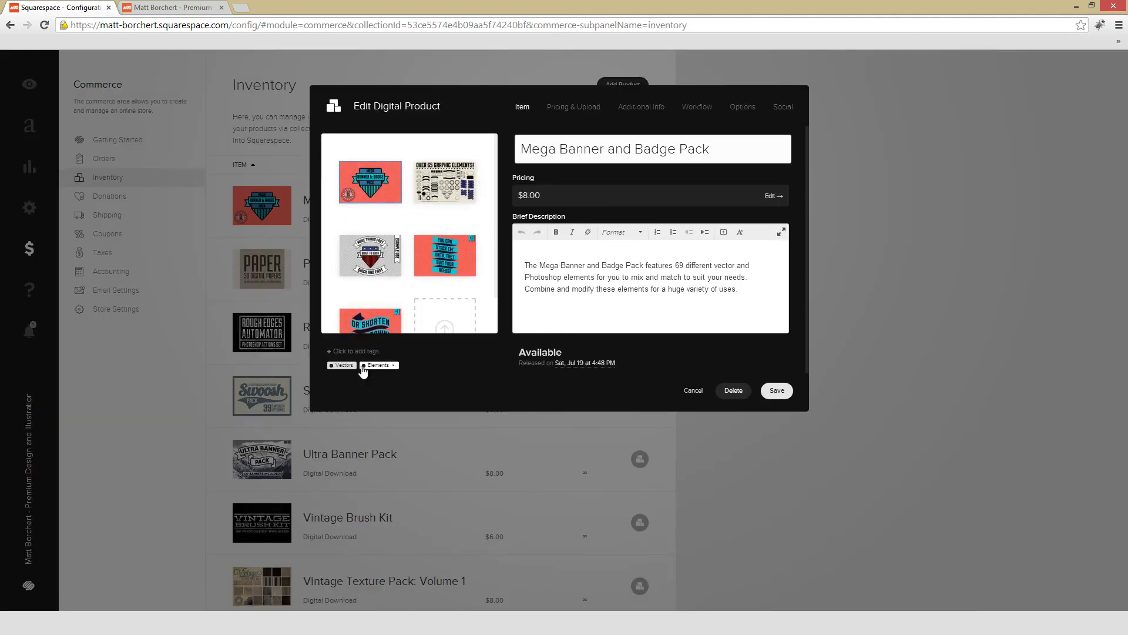
Step: Review the product's description, price and download file, then cancel without saving
left_click_drag(555, 266, 599, 279)
left_click(598, 280)
left_click(582, 107)
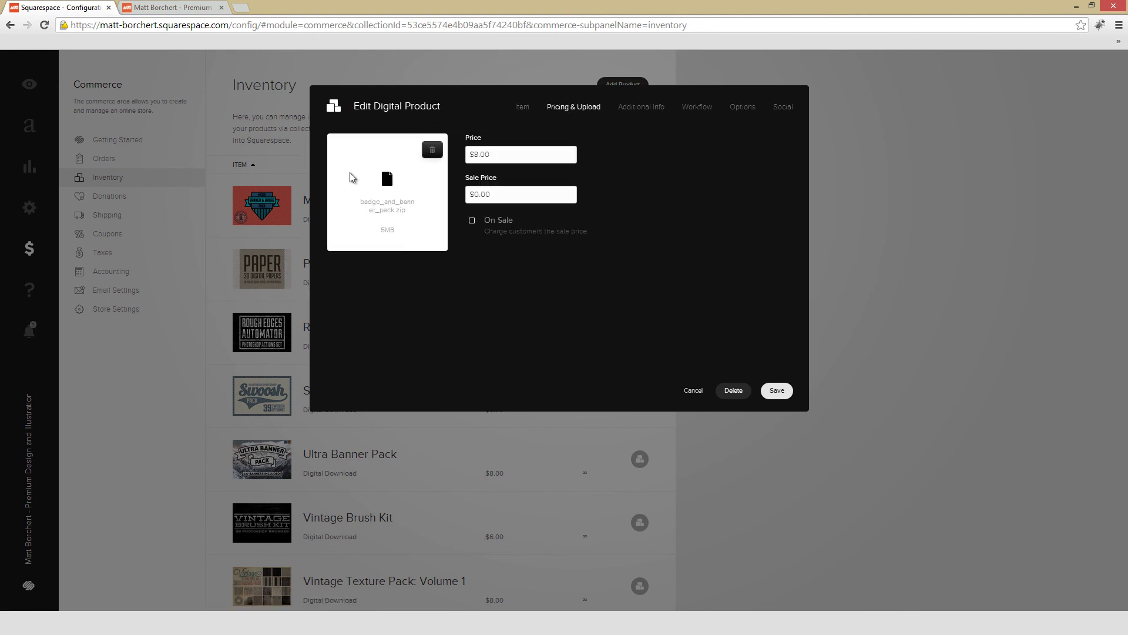
left_click(641, 107)
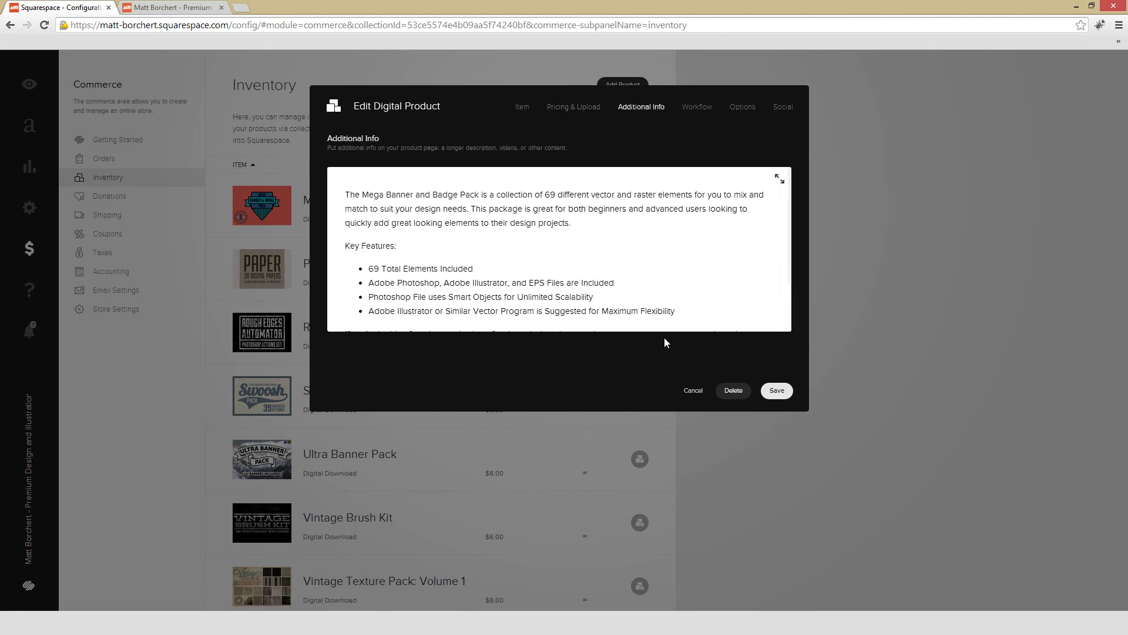
left_click(693, 391)
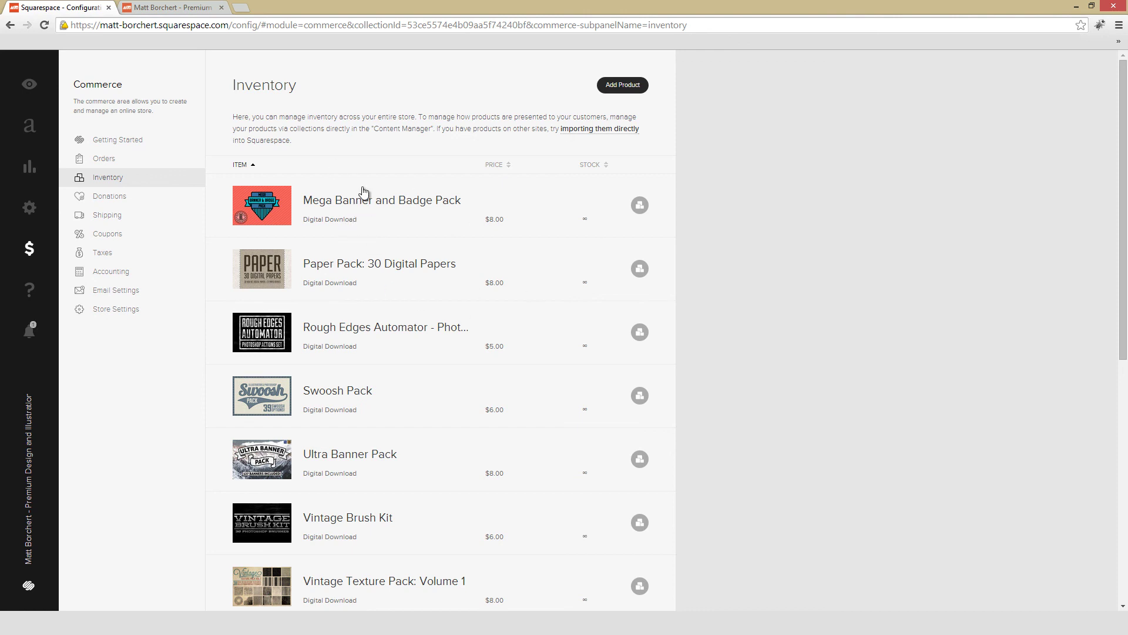
Step: Open the Pages list and switch between the configuration and live store tabs
left_click(29, 126)
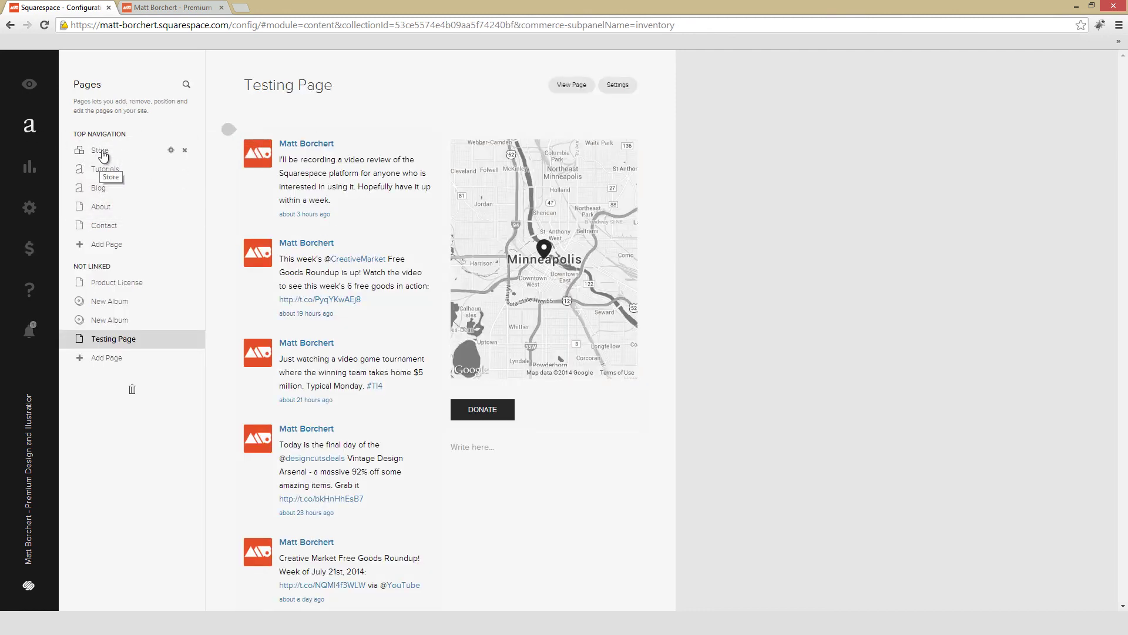
left_click(161, 8)
left_click(83, 8)
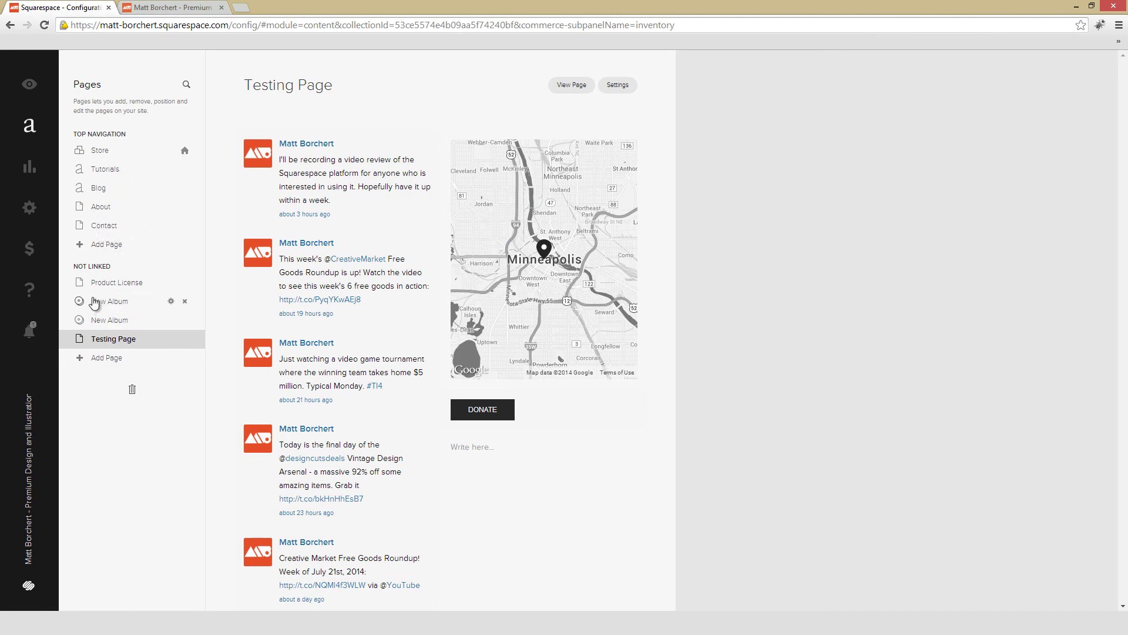
Step: Confirm deletion of the New Album page in the Pages panel
left_click(169, 10)
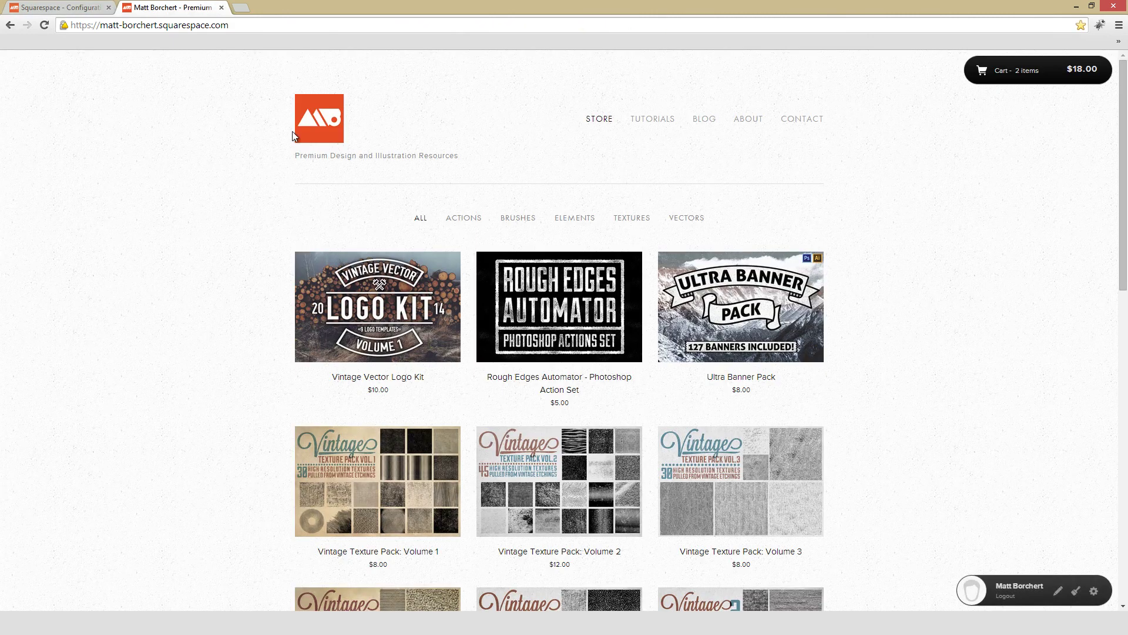
left_click(71, 7)
left_click(184, 324)
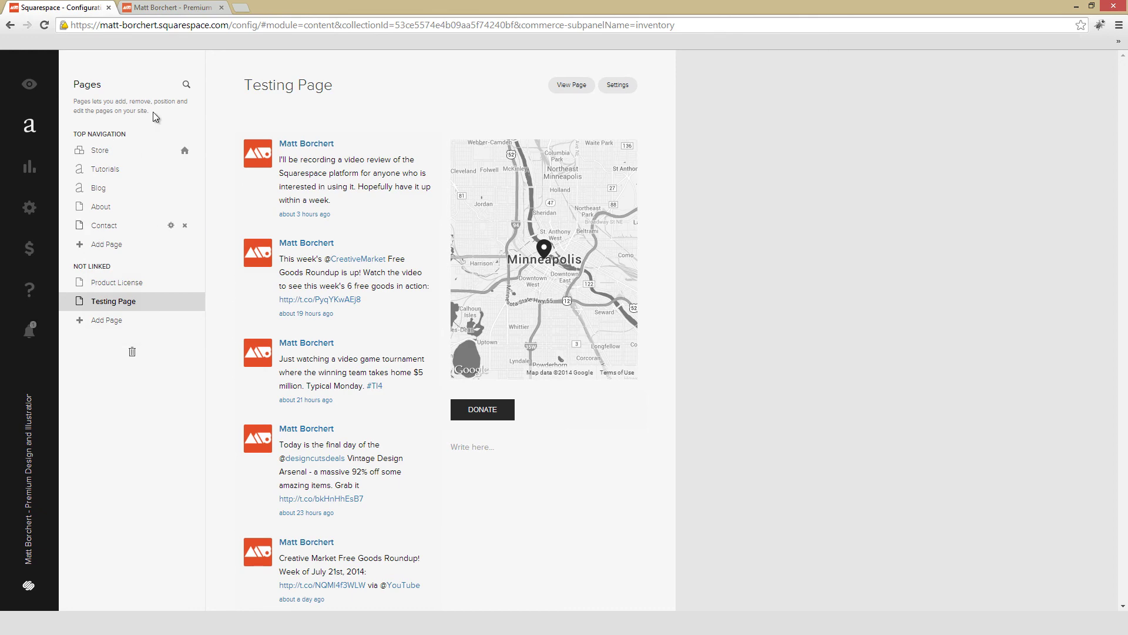
Step: Open the Vintage Vector Logo Kit product and its Product License link in a new tab
left_click(177, 8)
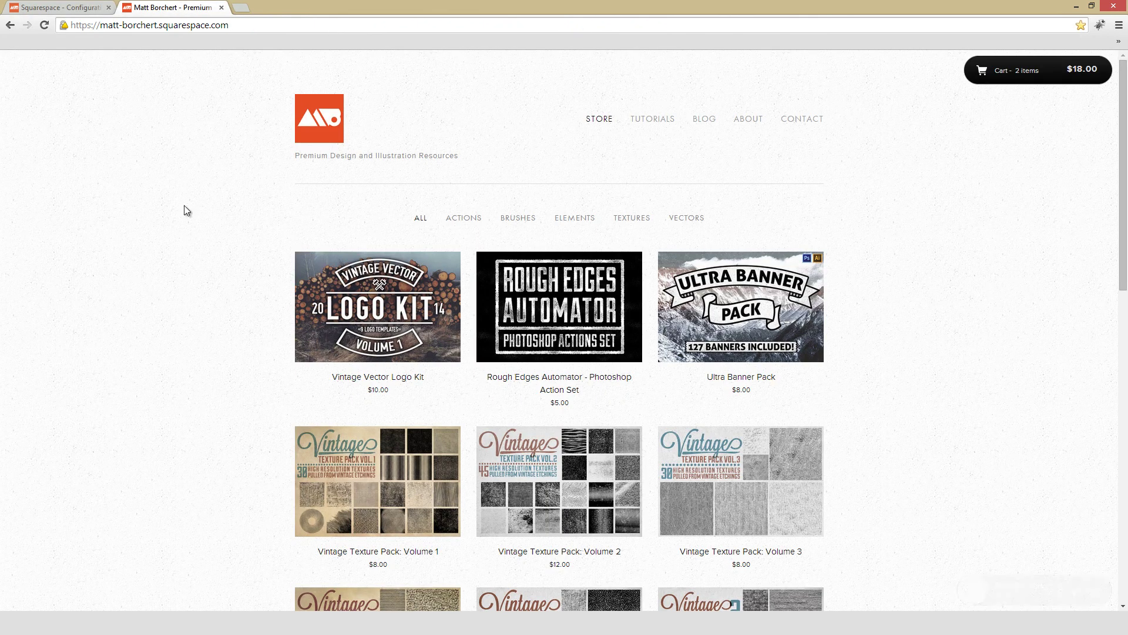
left_click(413, 322)
scroll(314, 275, "down", 10)
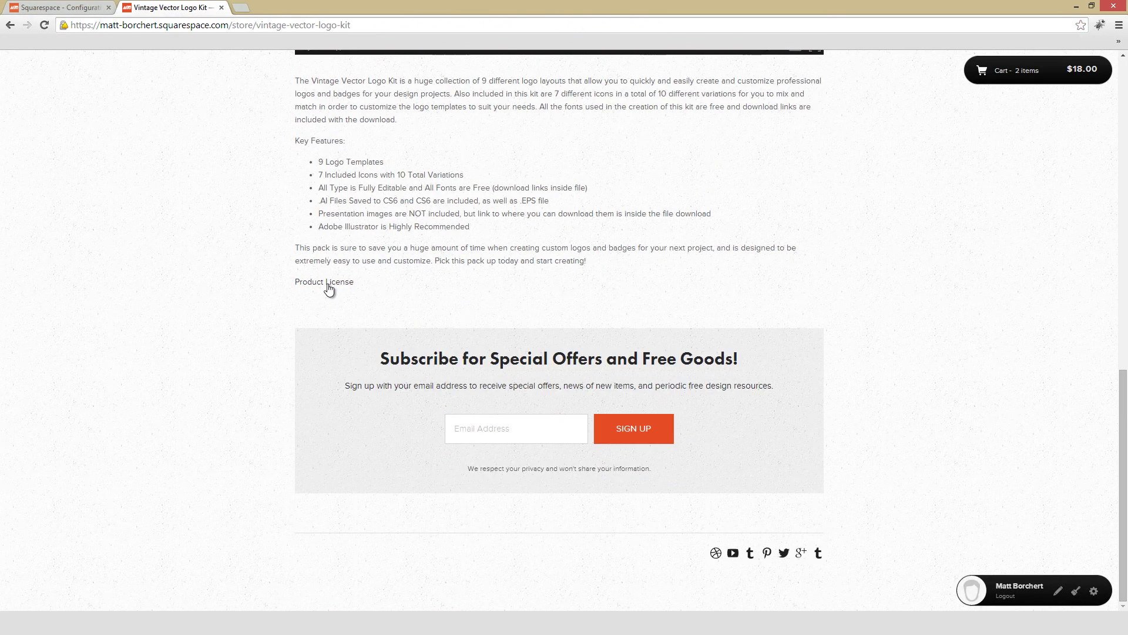
left_click(327, 283)
left_click(55, 7)
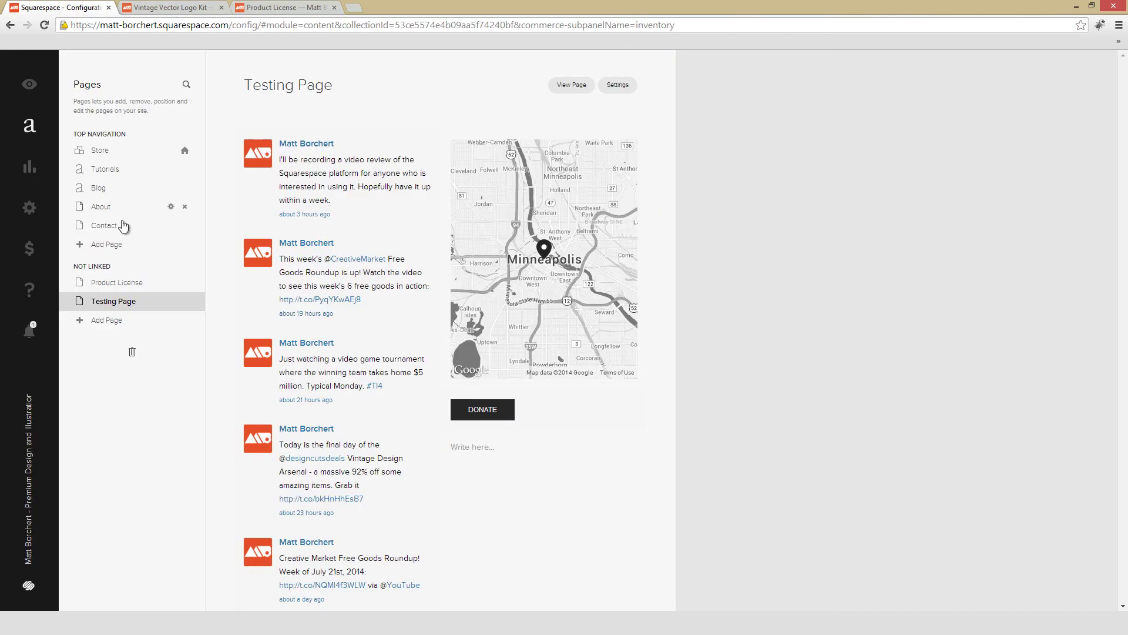
left_click(175, 7)
scroll(269, 90, "up", 10)
scroll(388, 178, "down", 5)
scroll(377, 184, "down", 3)
Step: Read through the Product License terms and contact form
left_click(291, 8)
scroll(345, 300, "down", 1)
left_click_drag(346, 183, 453, 195)
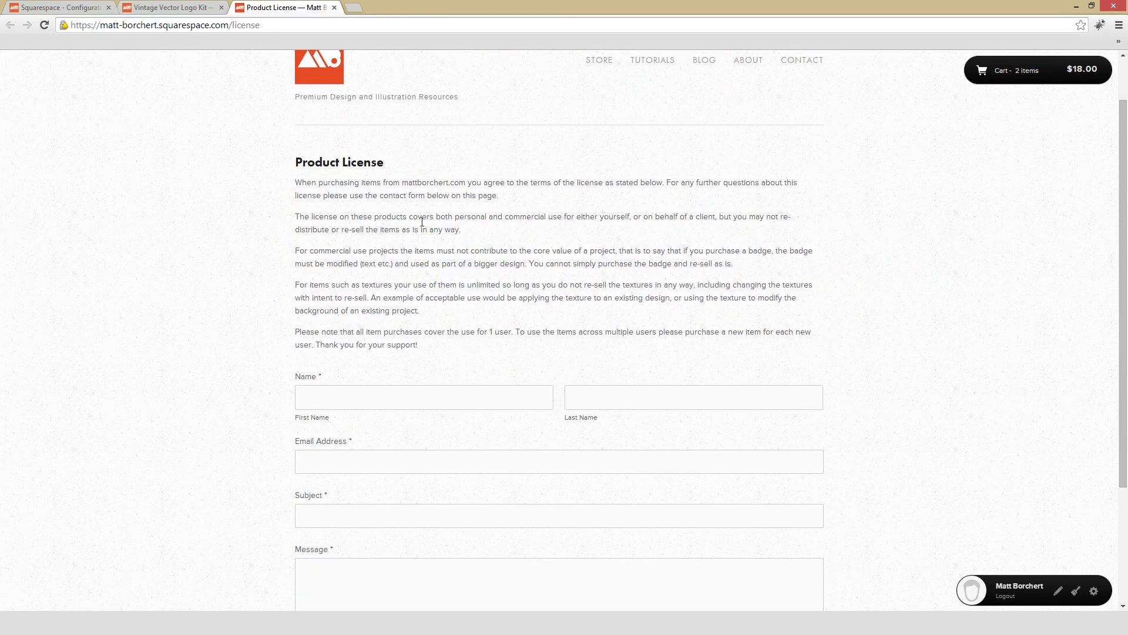
left_click(559, 294)
scroll(579, 244, "up", 1)
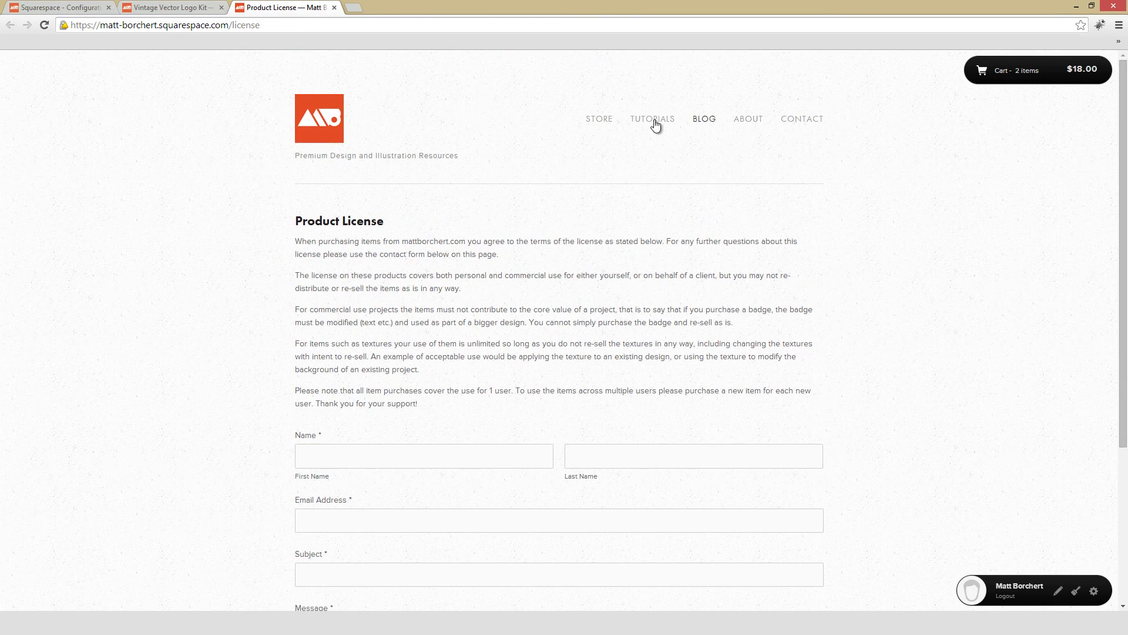
Step: Compare the Personal, Professional and Business plans, then go back to the Vintage Vector Logo Kit tab
left_click(83, 9)
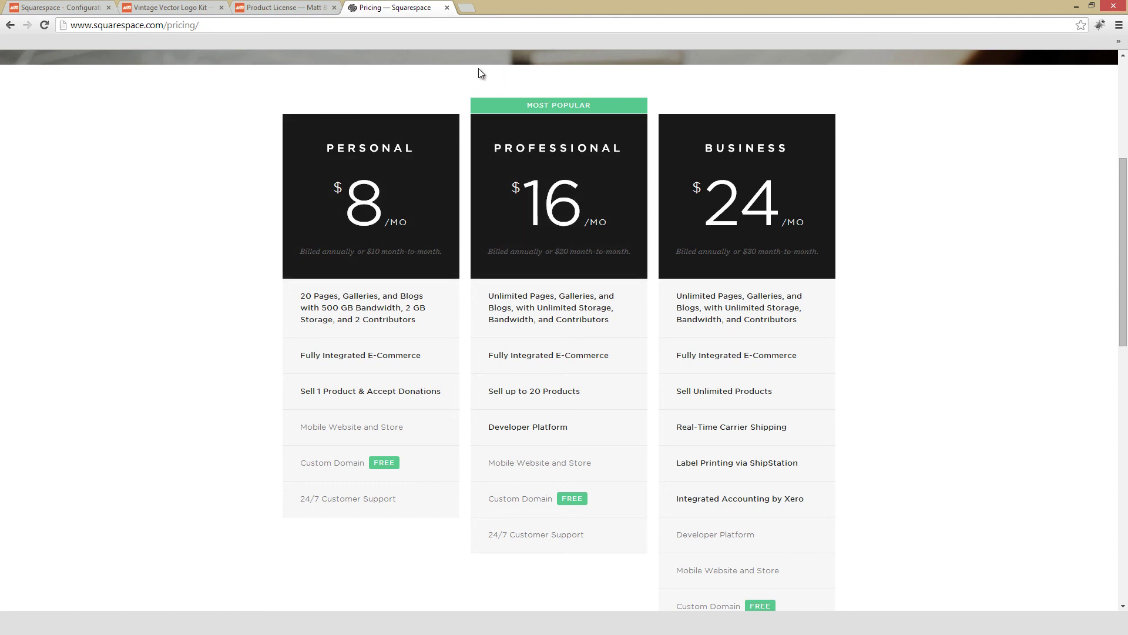
left_click(194, 8)
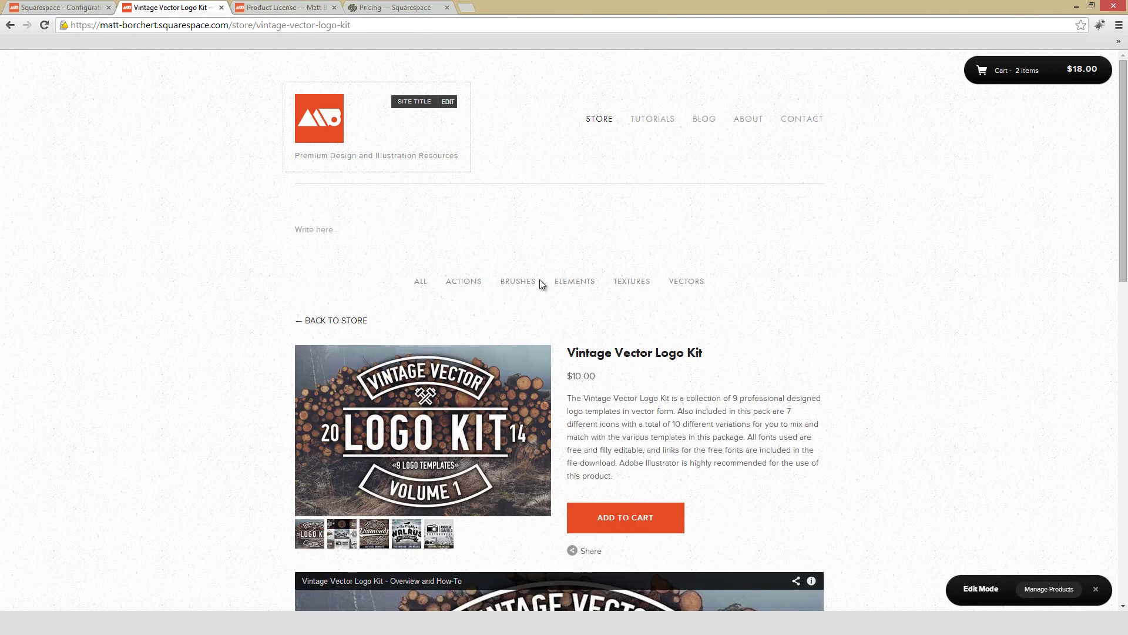
Step: Show the Brushes category and open the Vintage Brush Kit product page
left_click(507, 281)
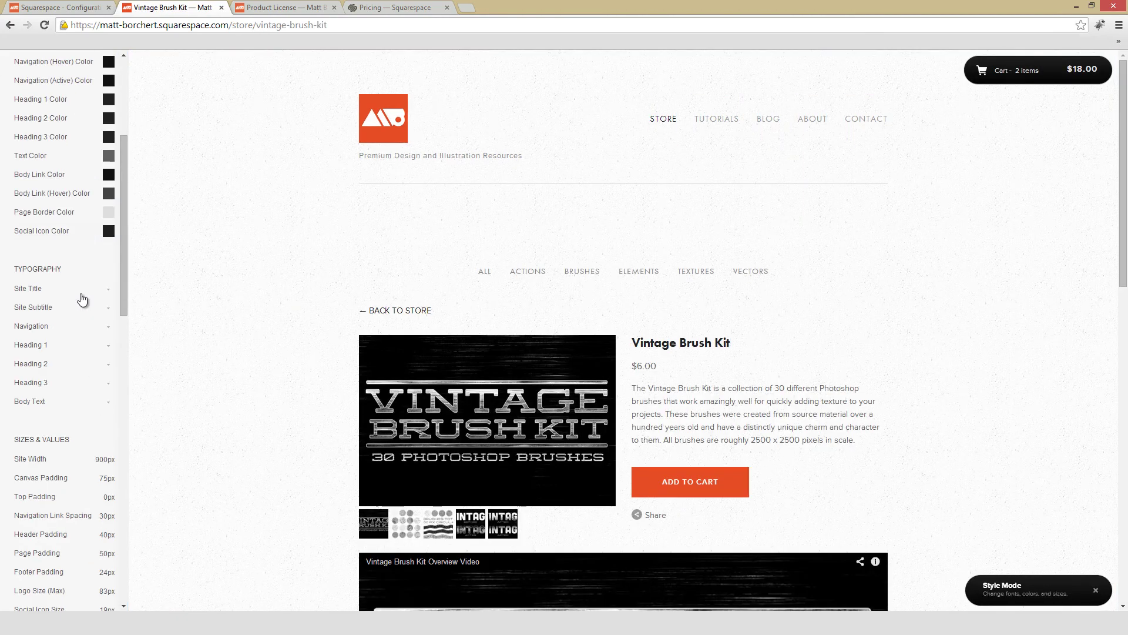
scroll(80, 297, "down", 15)
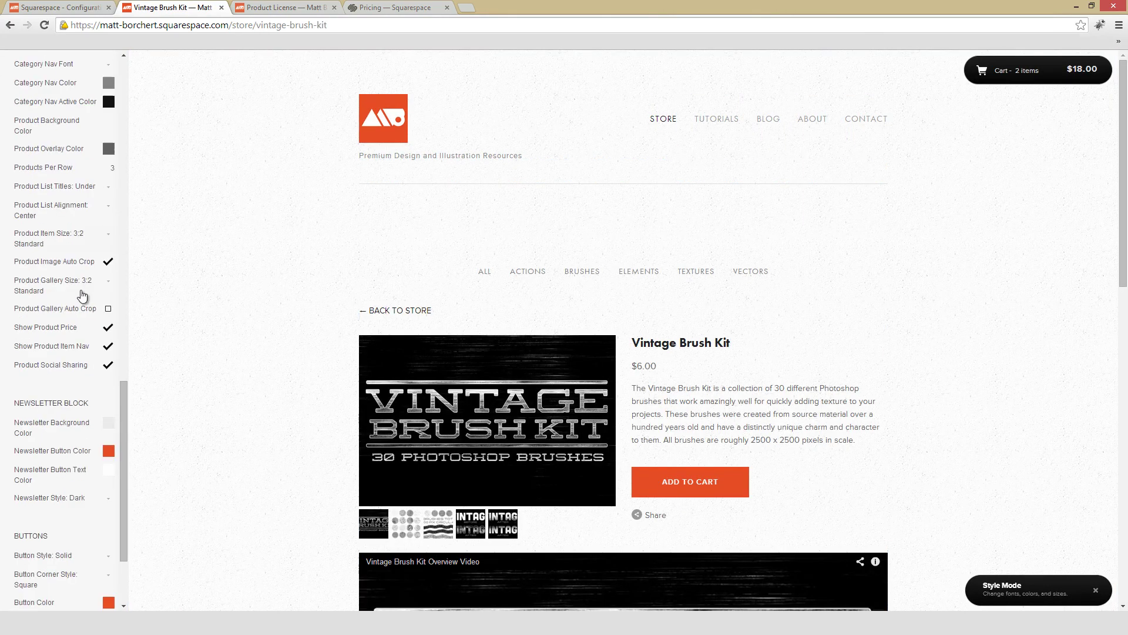
scroll(83, 296, "down", 3)
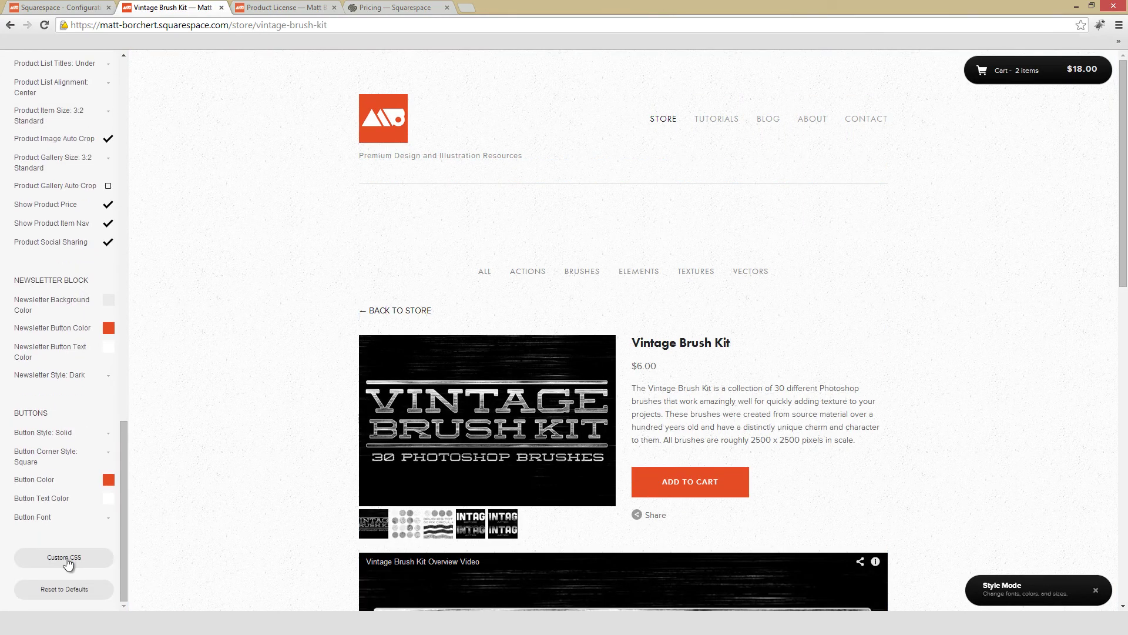
Step: Inspect the empty Custom CSS editor, close it, and exit Style Mode
left_click(64, 557)
left_click(176, 579)
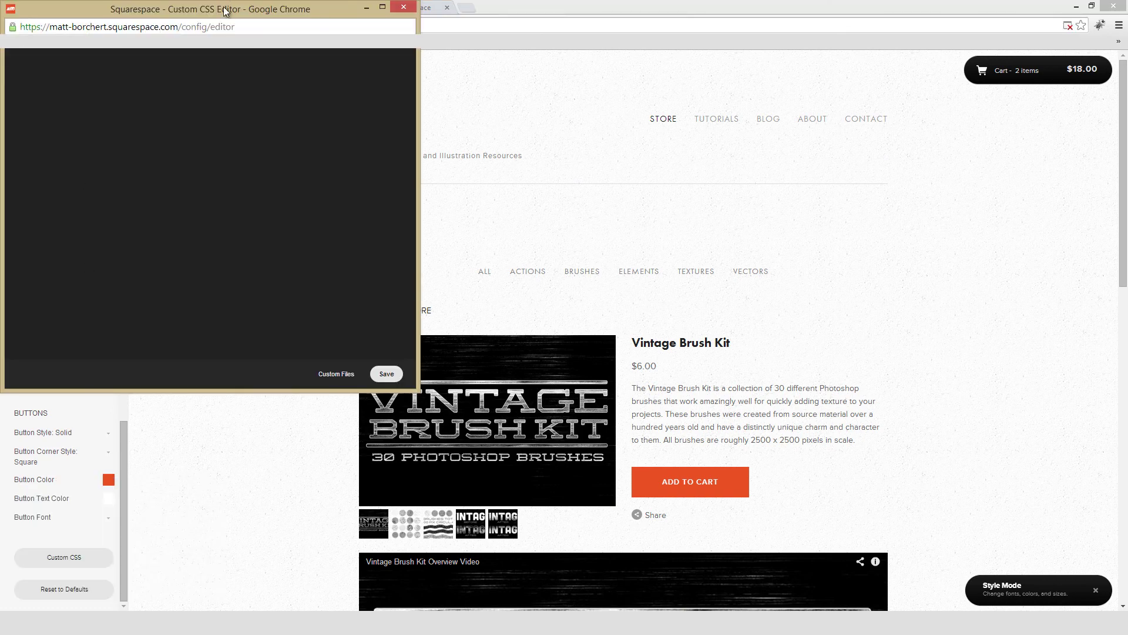
left_click_drag(244, 15, 375, 60)
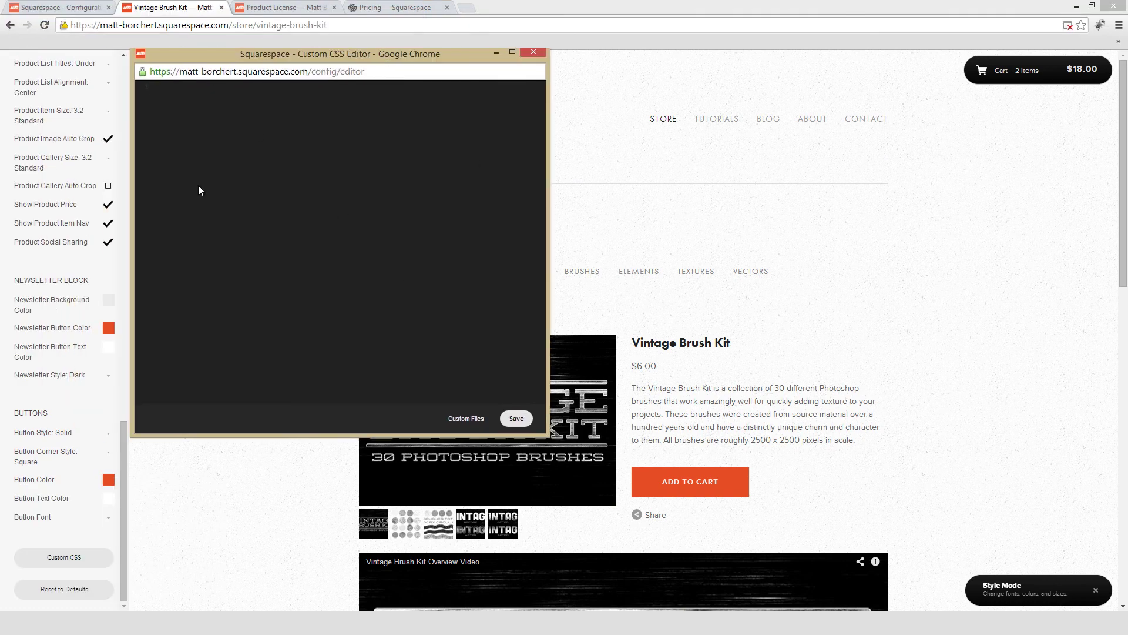
left_click(534, 52)
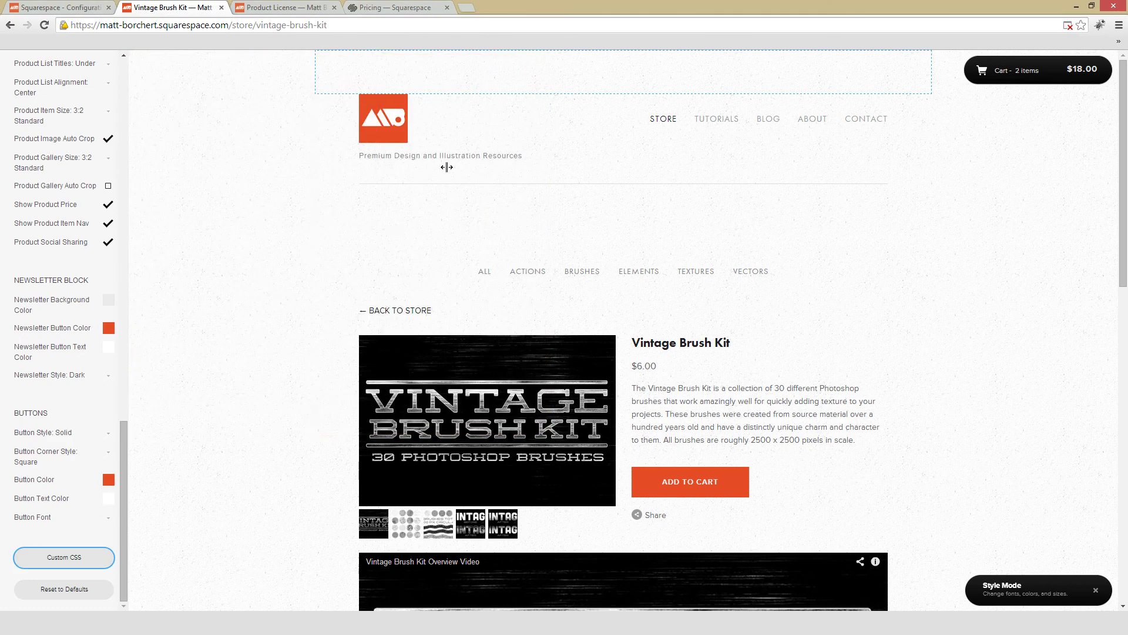
left_click(1096, 590)
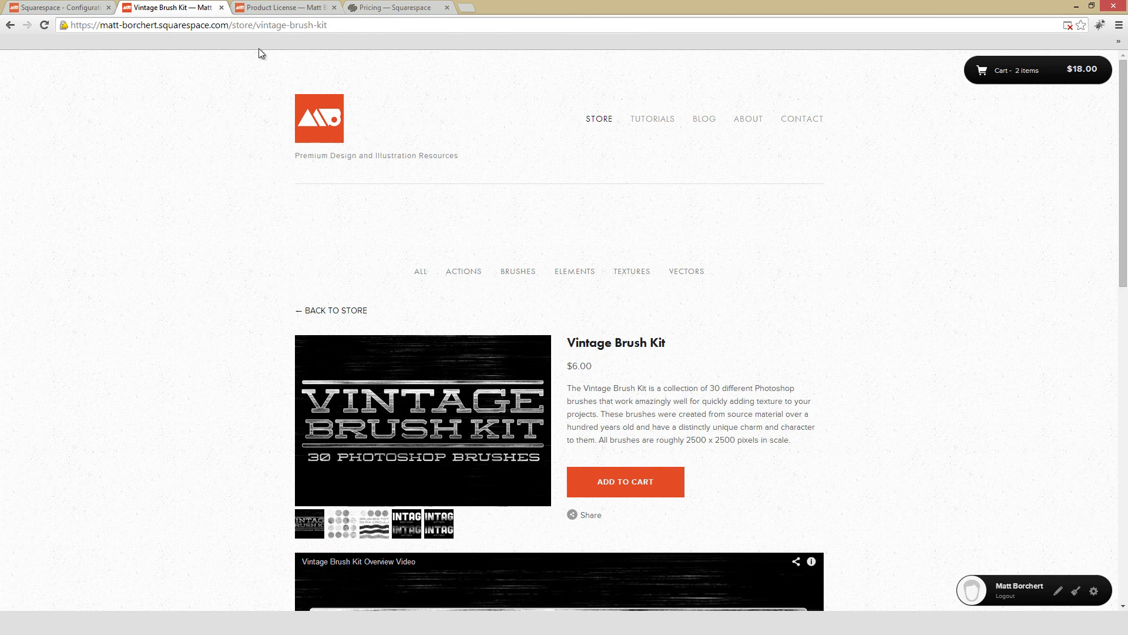
Step: Return to the store home page and narrow the browser window to view the mobile layout
left_click(332, 117)
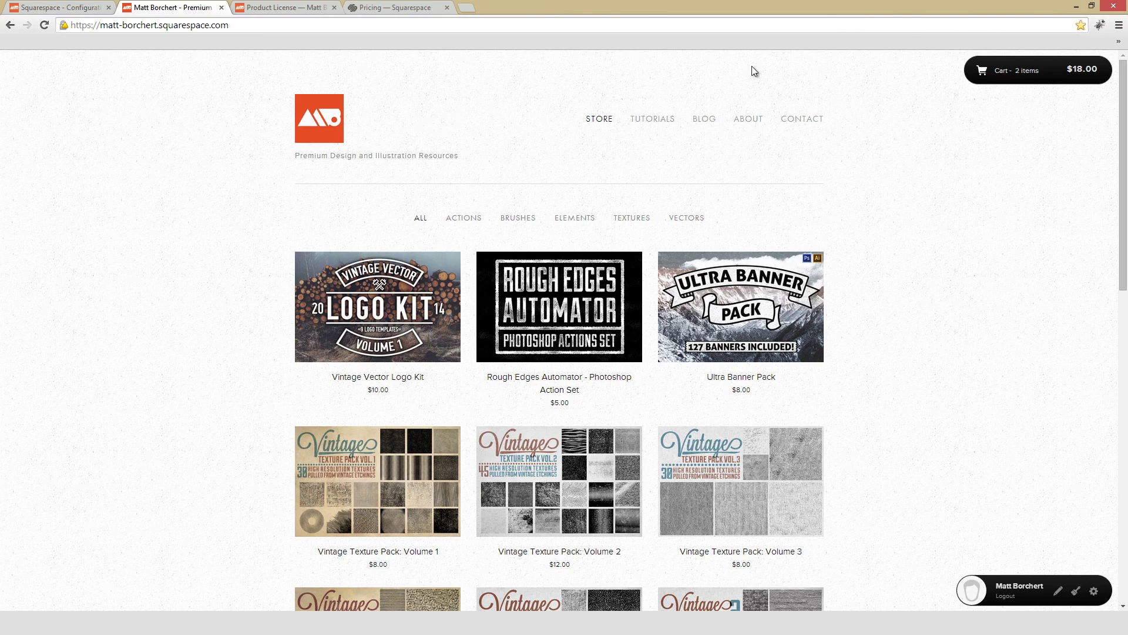
key("super+Down")
left_click_drag(1028, 125, 768, 133)
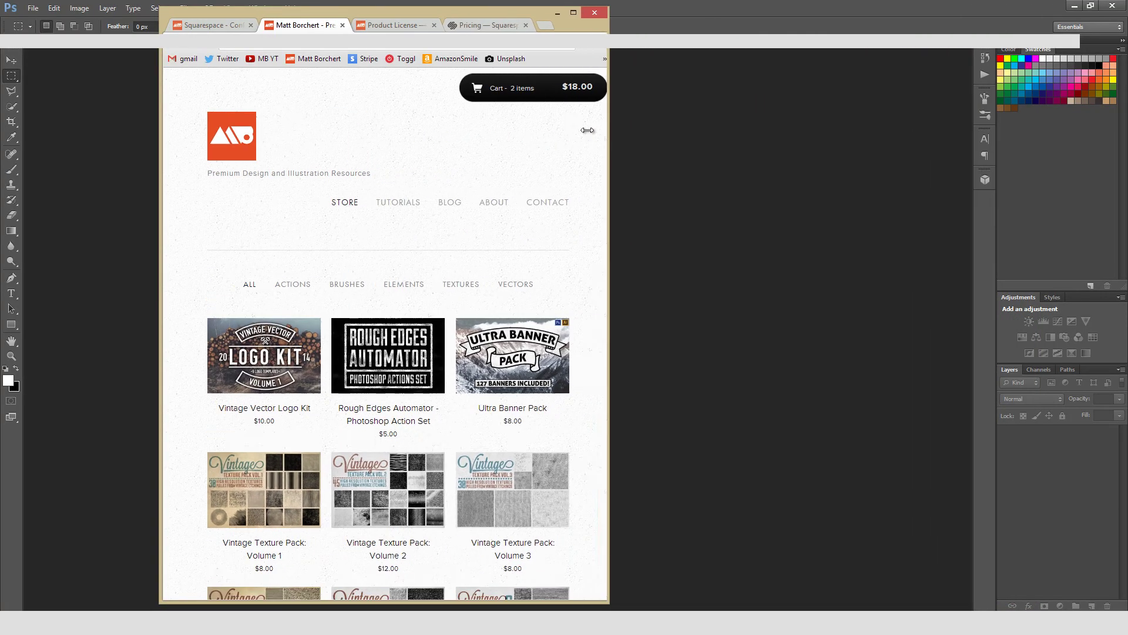
left_click_drag(582, 130, 513, 131)
scroll(361, 192, "down", 10)
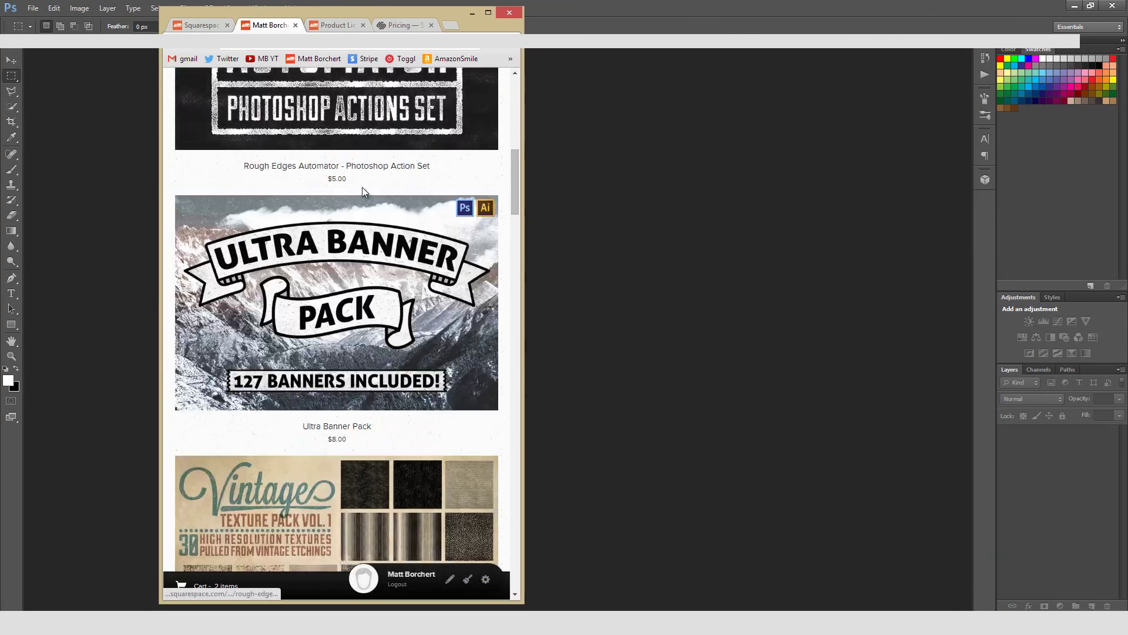
scroll(361, 192, "down", 5)
Step: Widen and maximize the browser window to restore the full-width product grid
left_click_drag(523, 241, 950, 242)
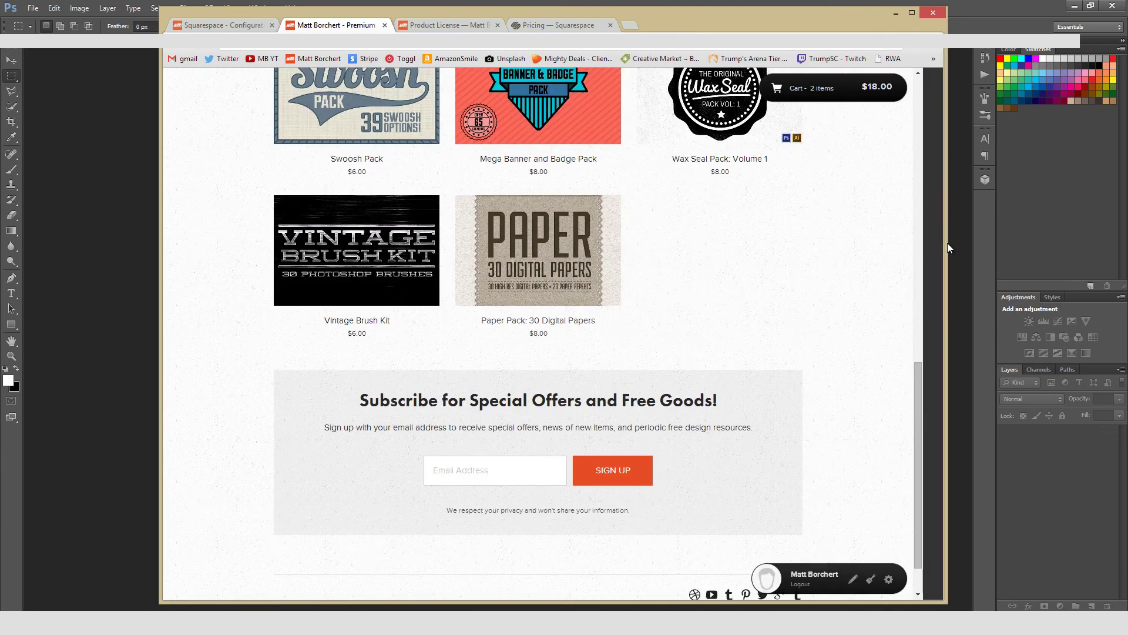
key("super+Up")
scroll(874, 267, "up", 15)
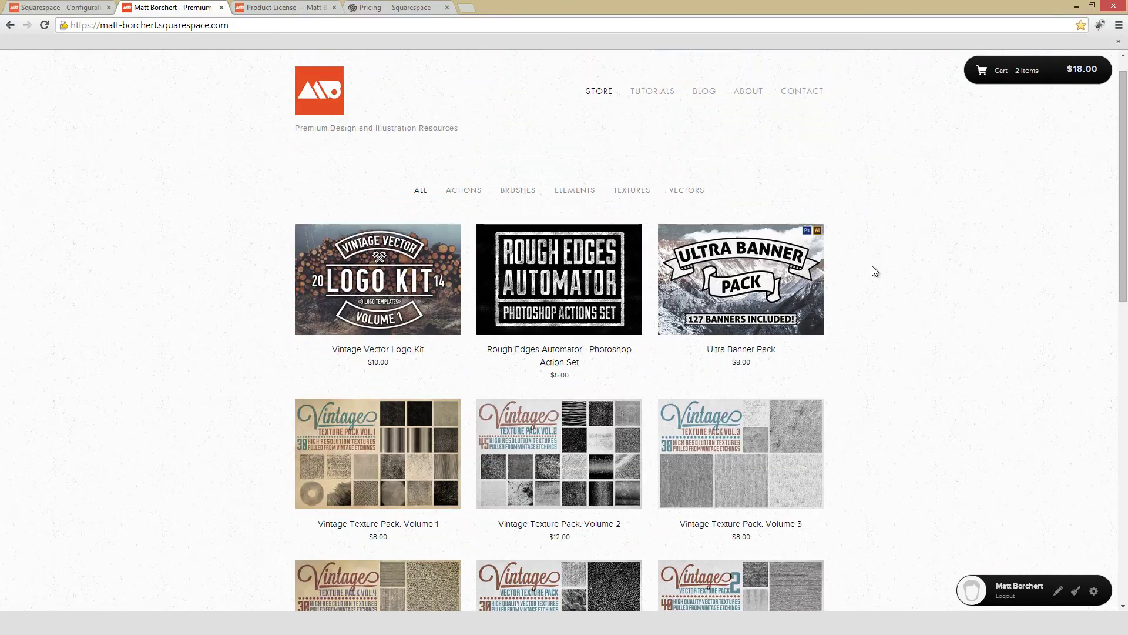
scroll(874, 268, "up", 1)
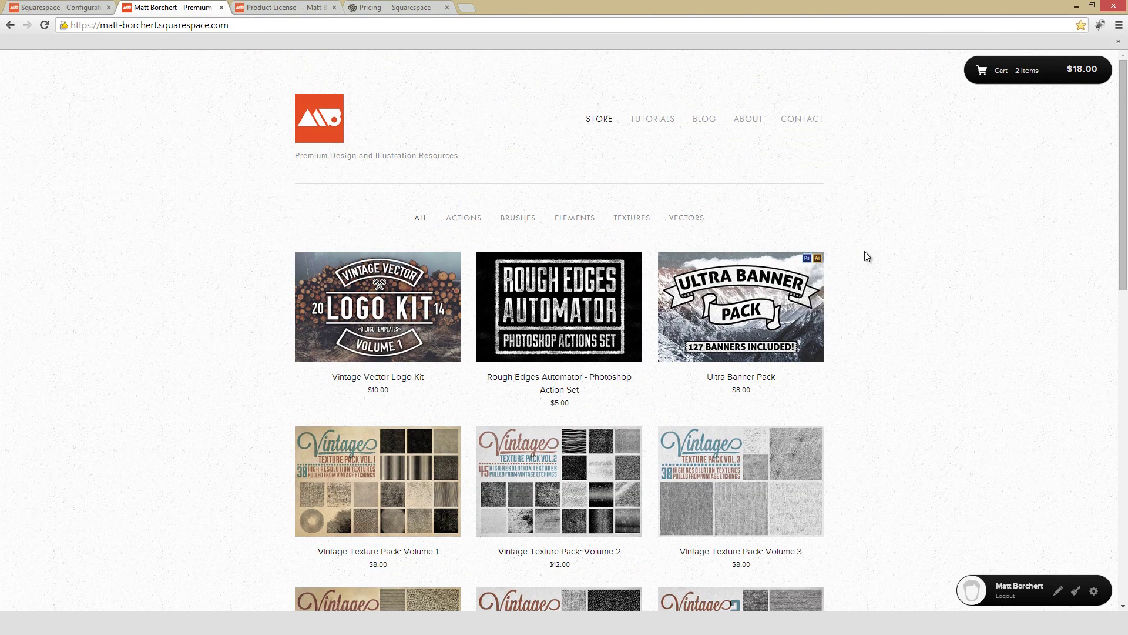